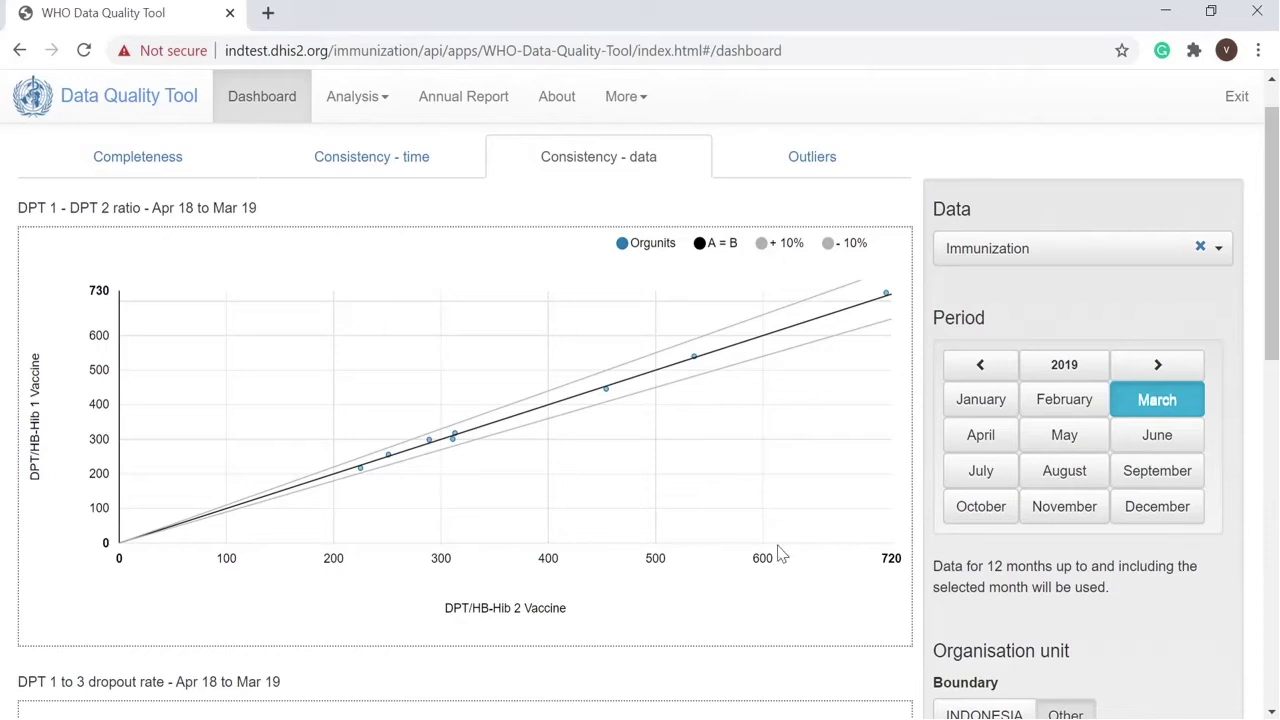
Step: Show the Outliers results of the data quality dashboard and look through the outlier table
scroll(449, 657, up, 9)
click(812, 184)
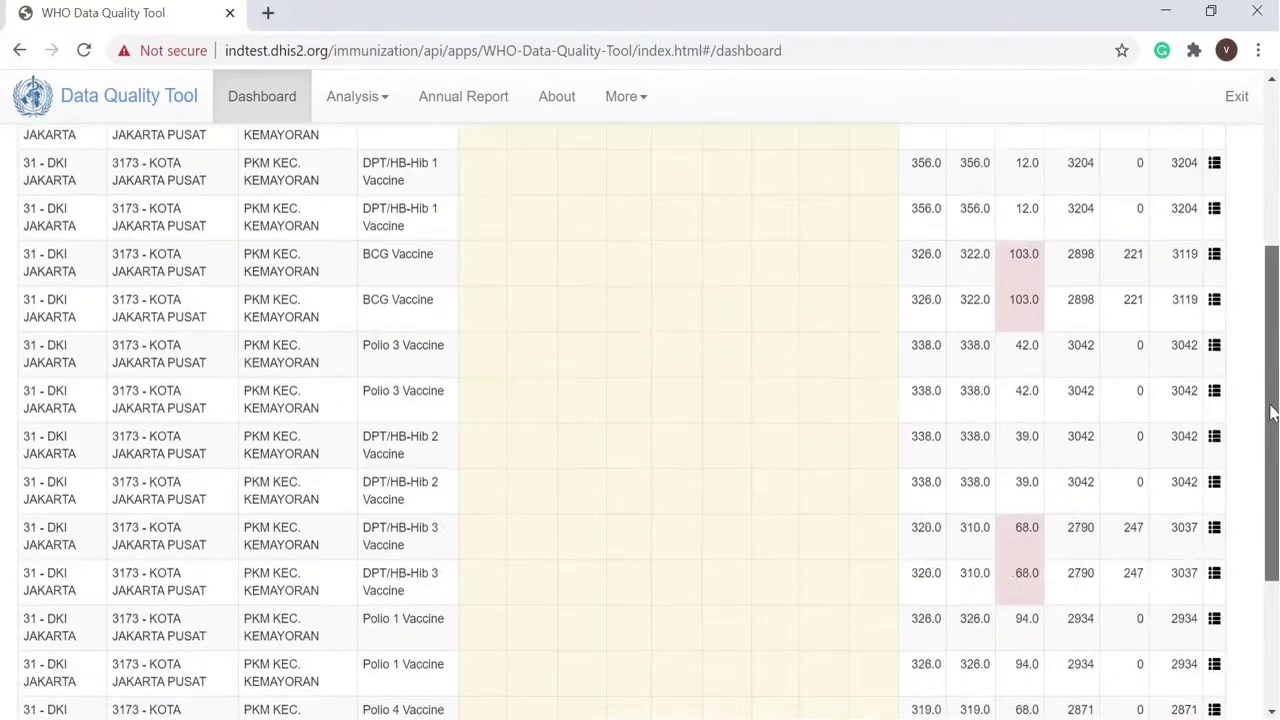
scroll(1243, 229, down, 1)
scroll(1240, 230, up, 3)
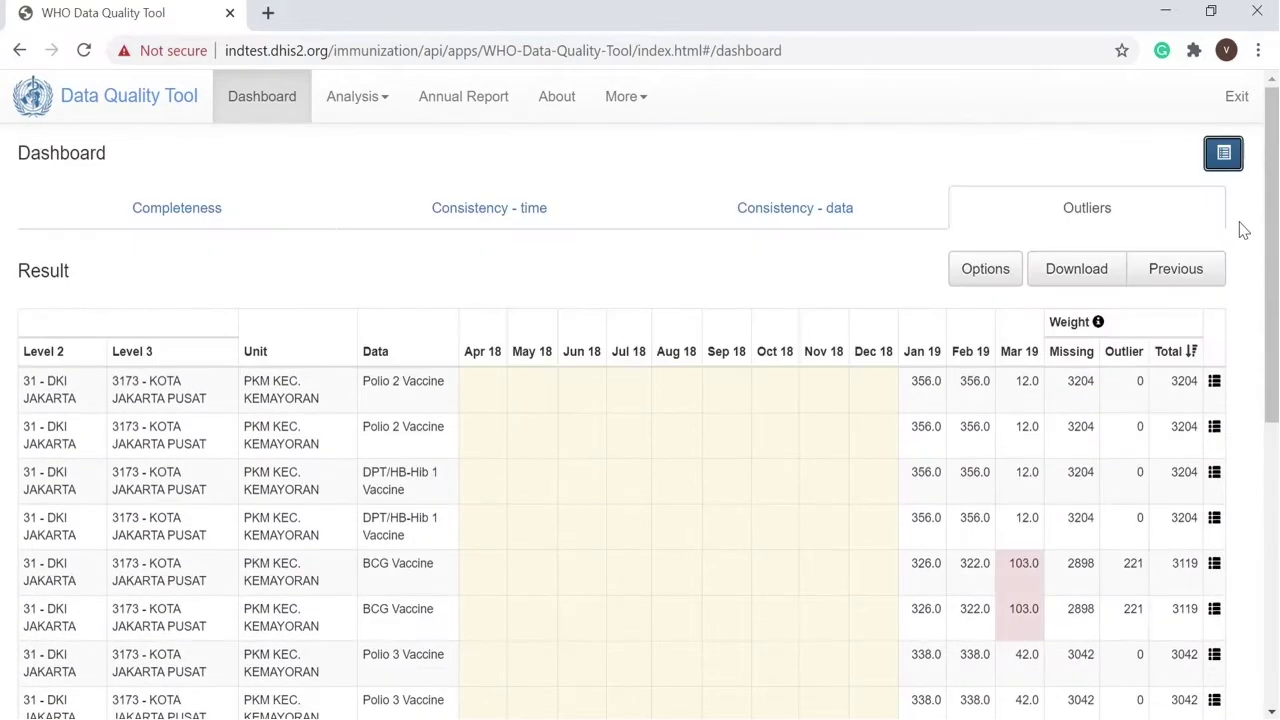
click(1214, 164)
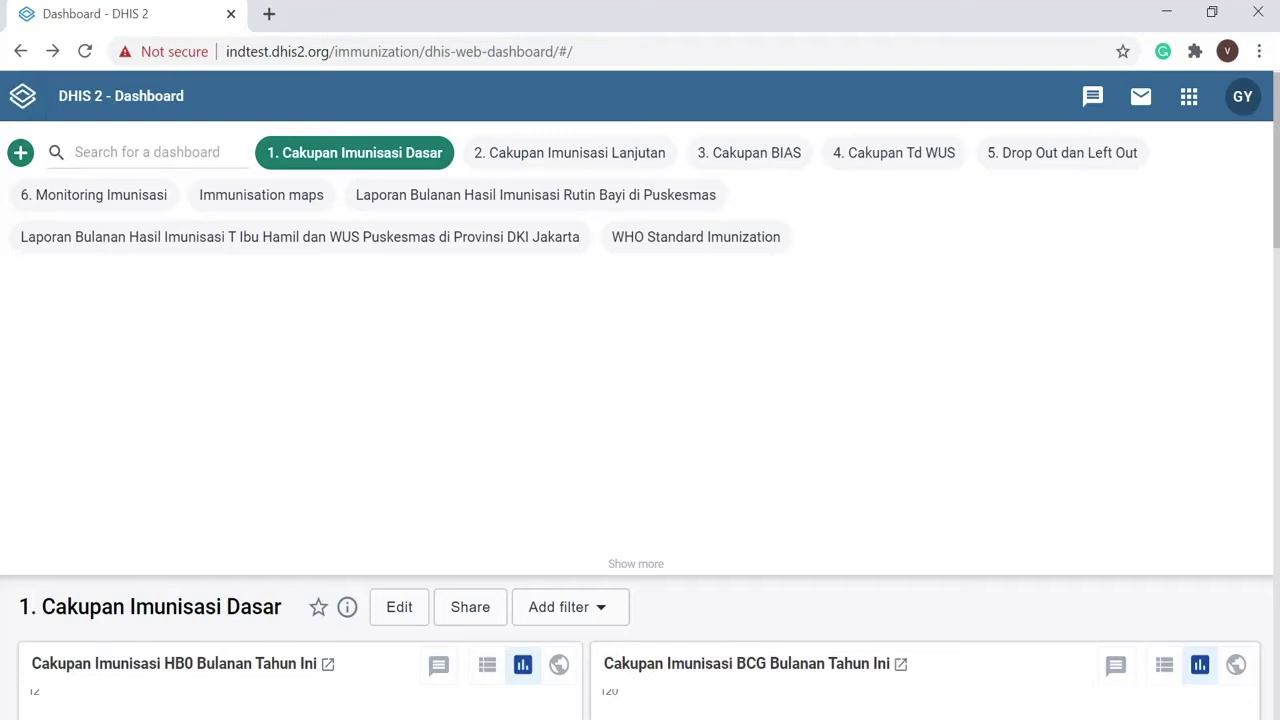
Step: Search the DHIS 2 apps for "who" and open the WHO Data Quality Tool
click(1188, 100)
text(who)
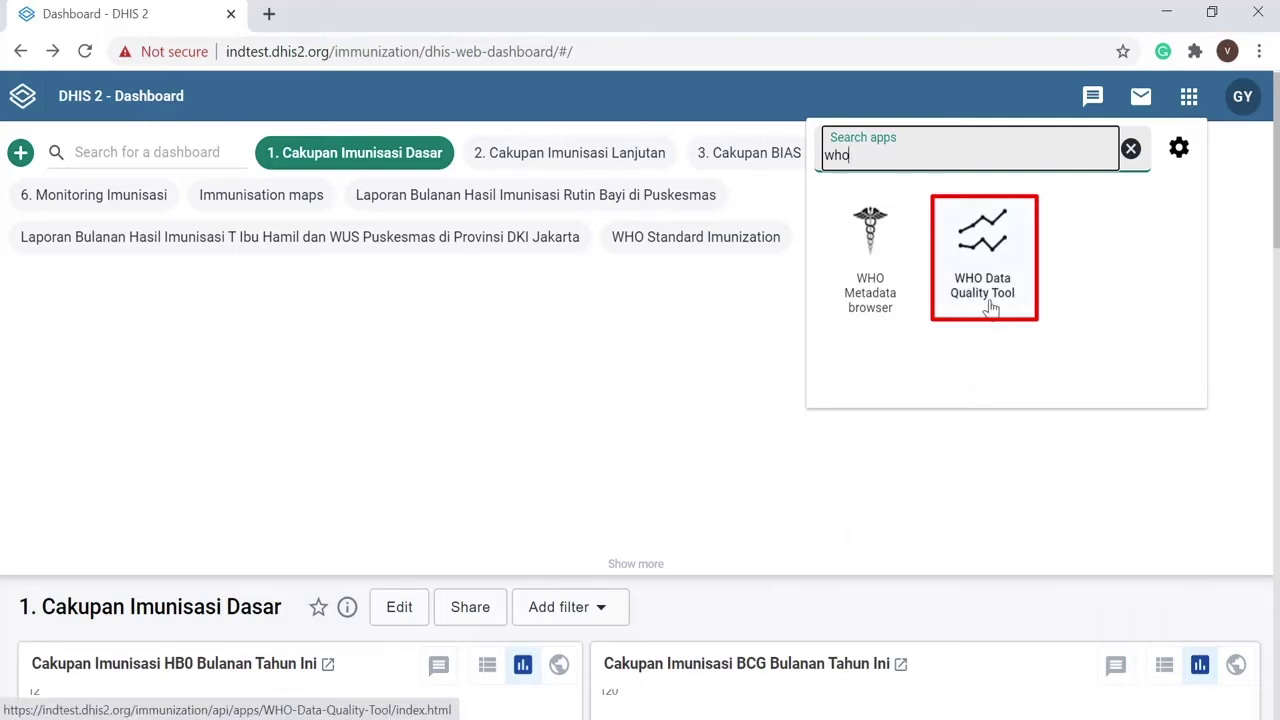
click(990, 308)
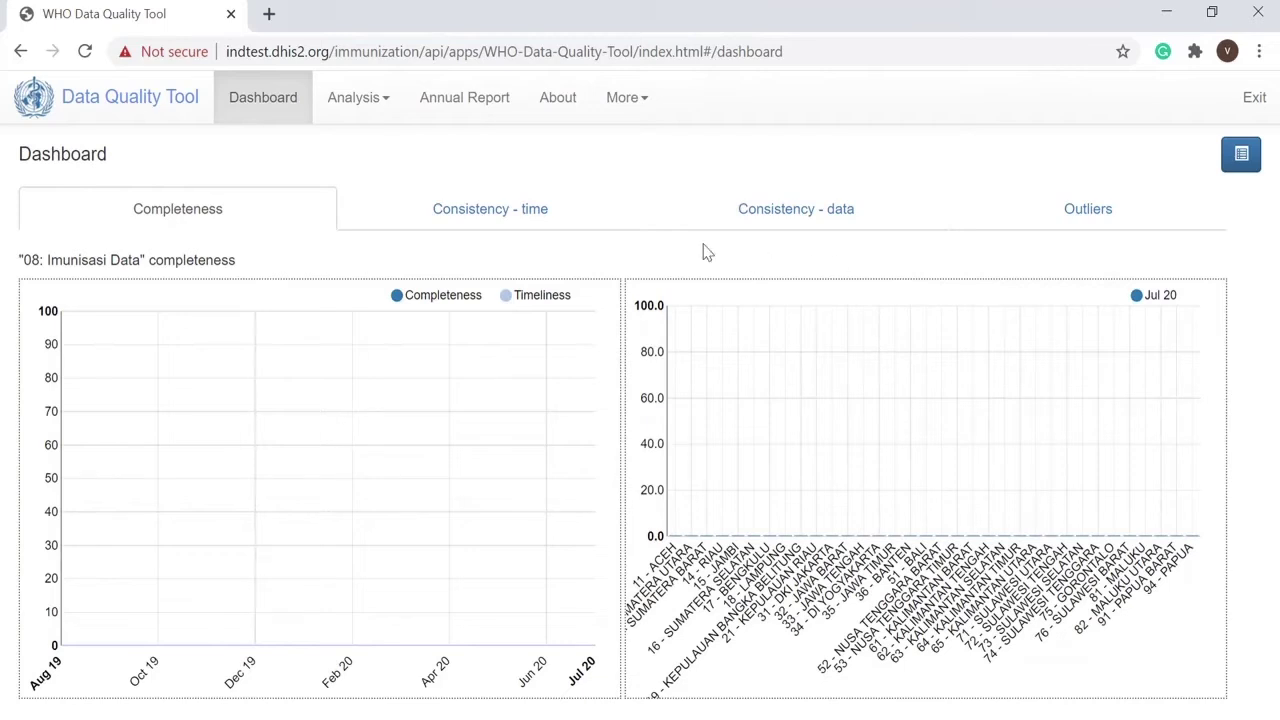
Step: Look at the dashboard's Consistency - time, Consistency - data and Outliers sections, and return to Completeness
click(538, 222)
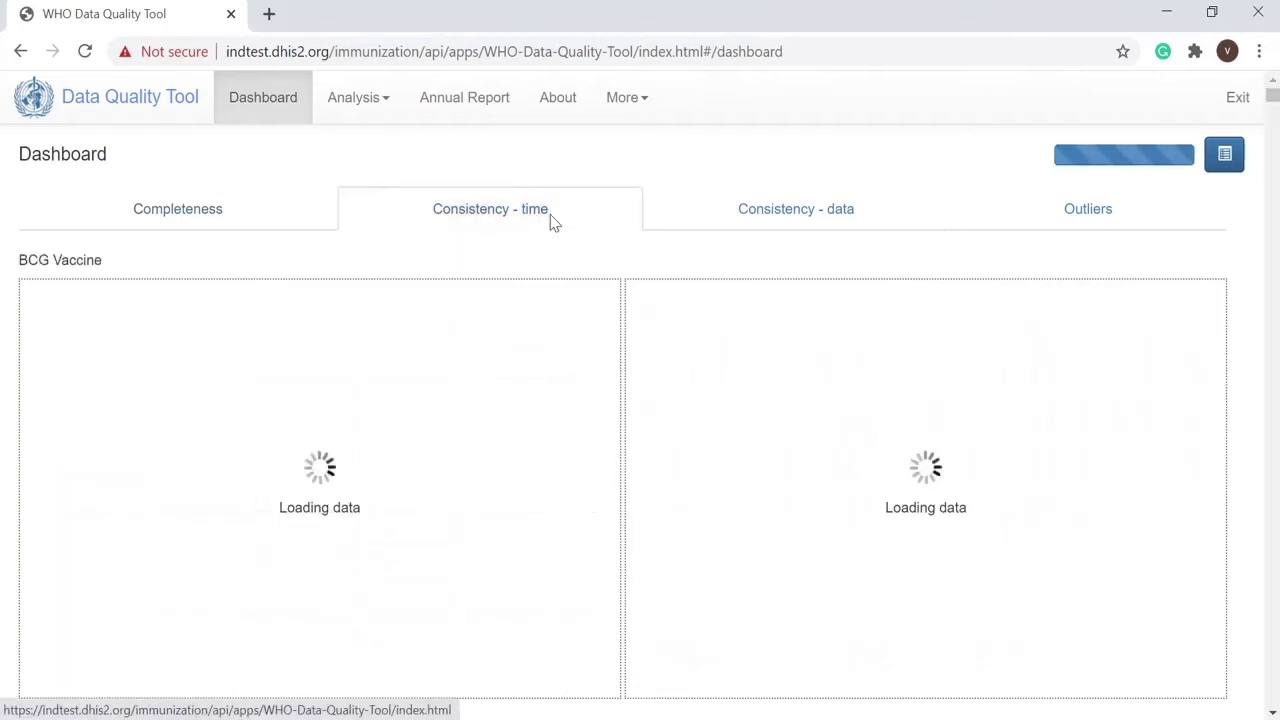
click(921, 220)
click(1000, 226)
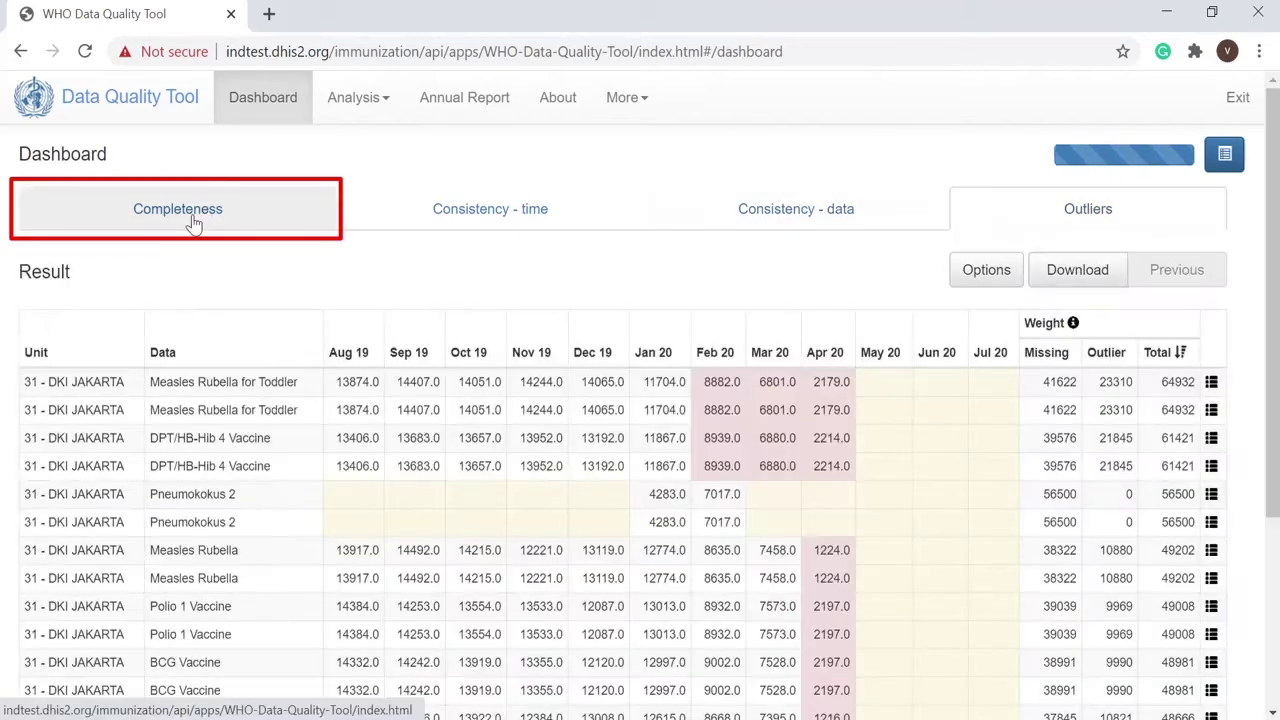
click(192, 222)
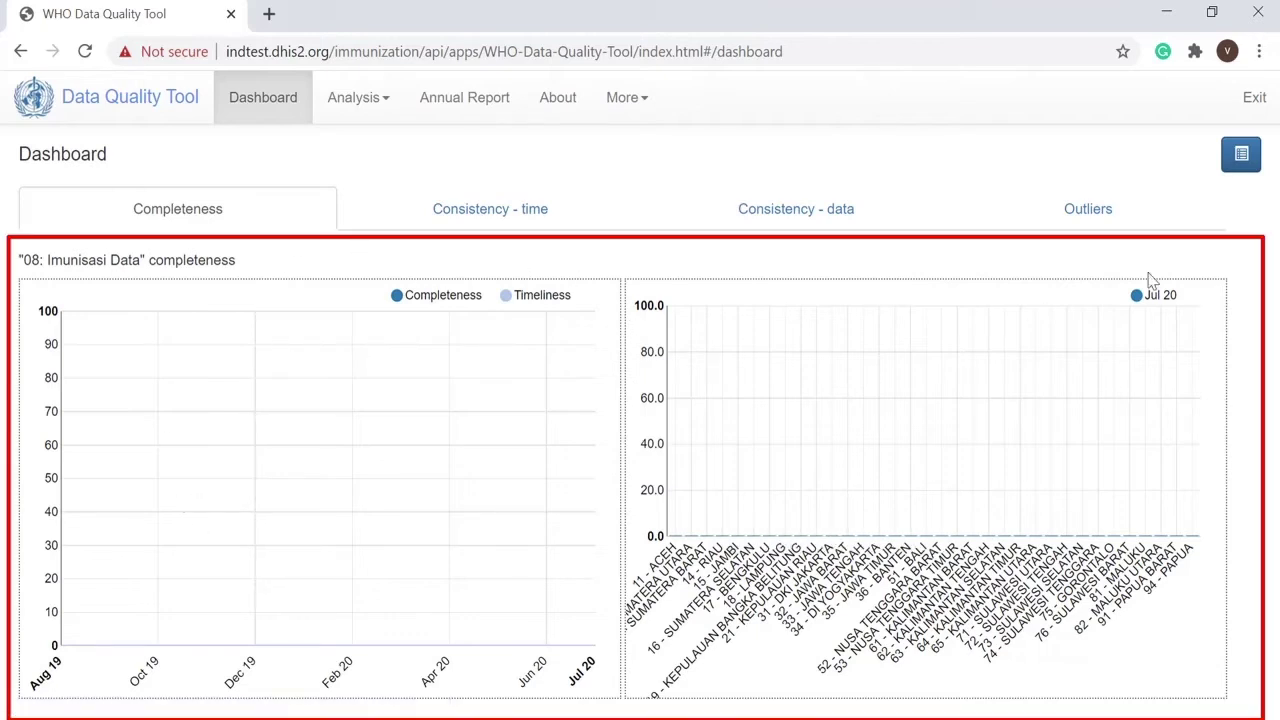
Step: Show the dashboard's selection options and set the data to Immunization and the period to March 2019
click(1243, 157)
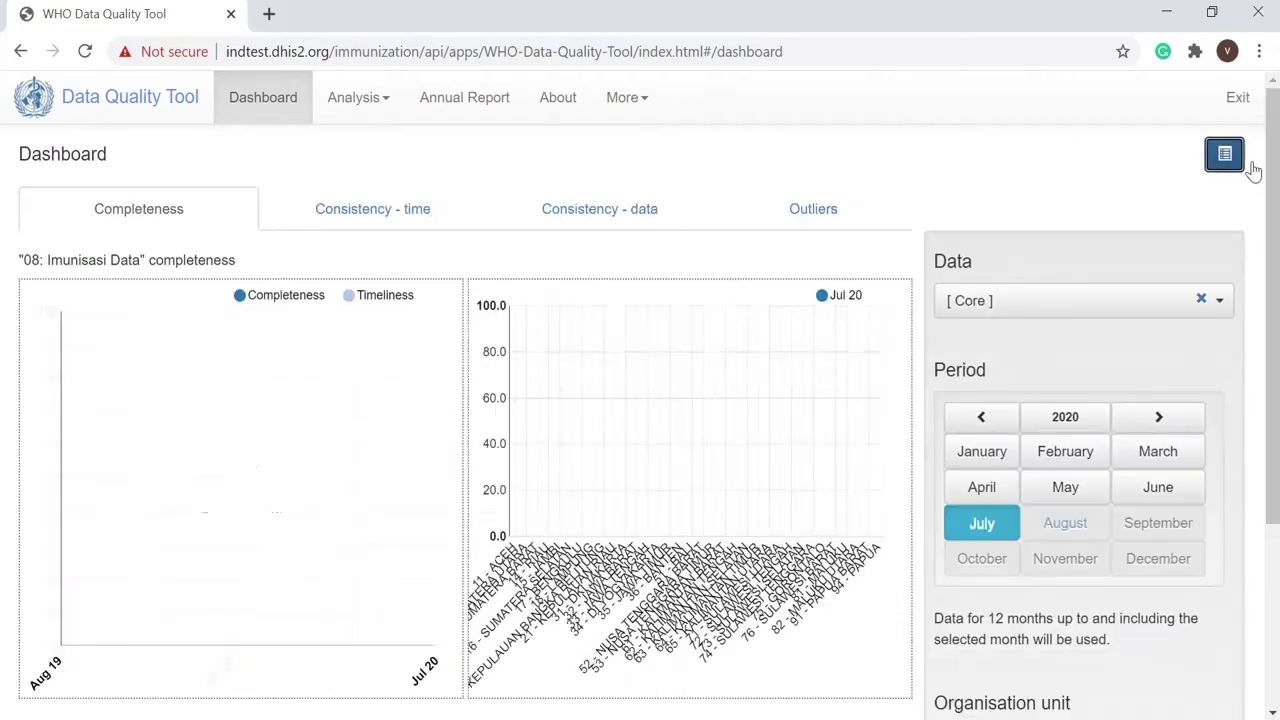
click(1220, 305)
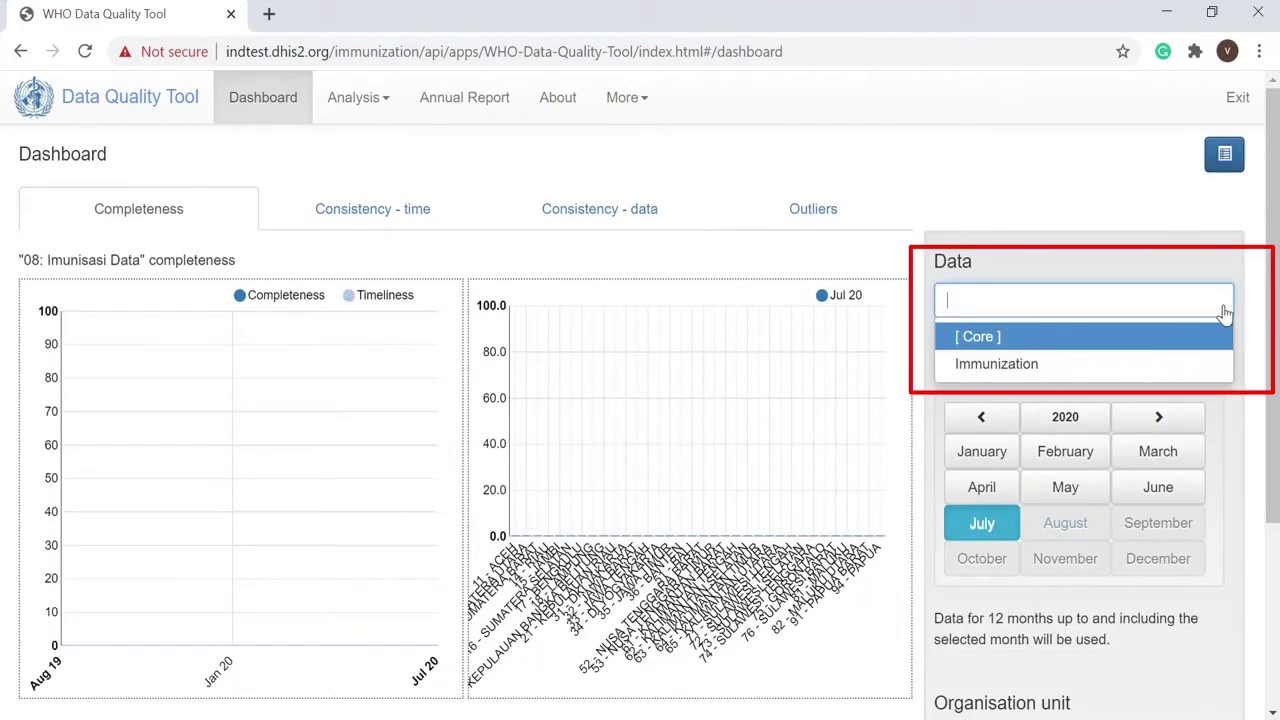
click(1160, 368)
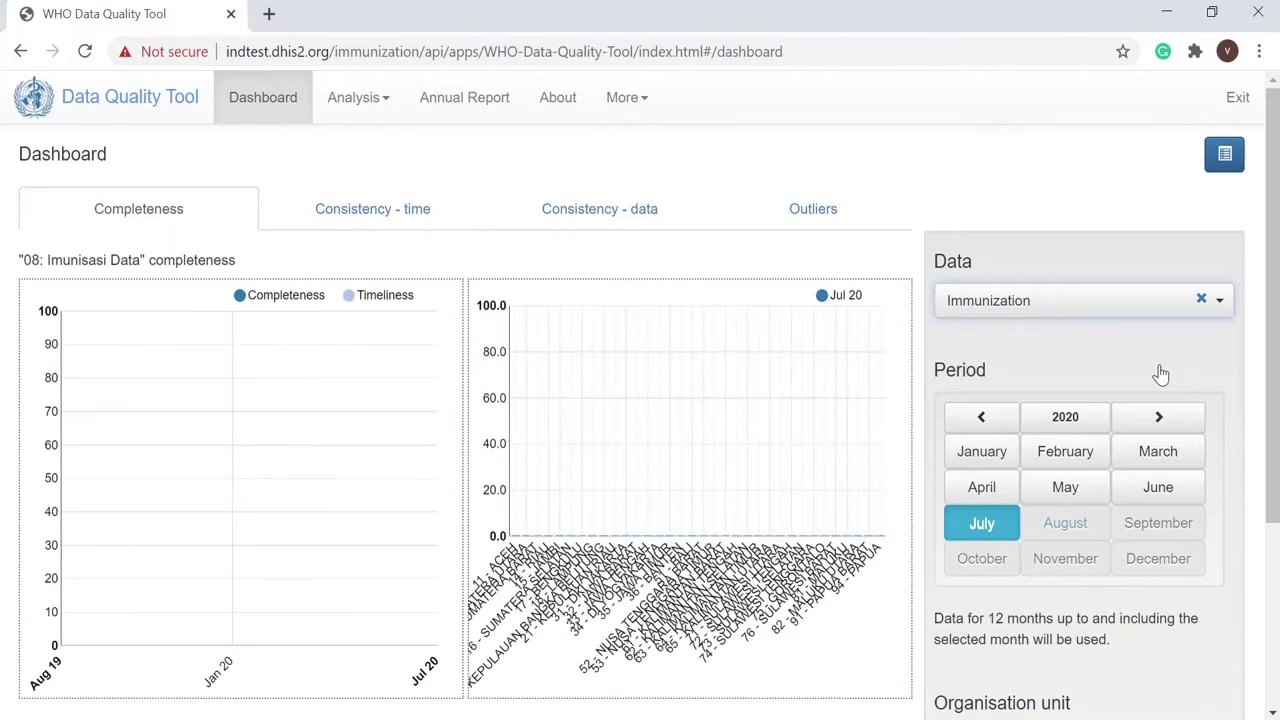
click(998, 417)
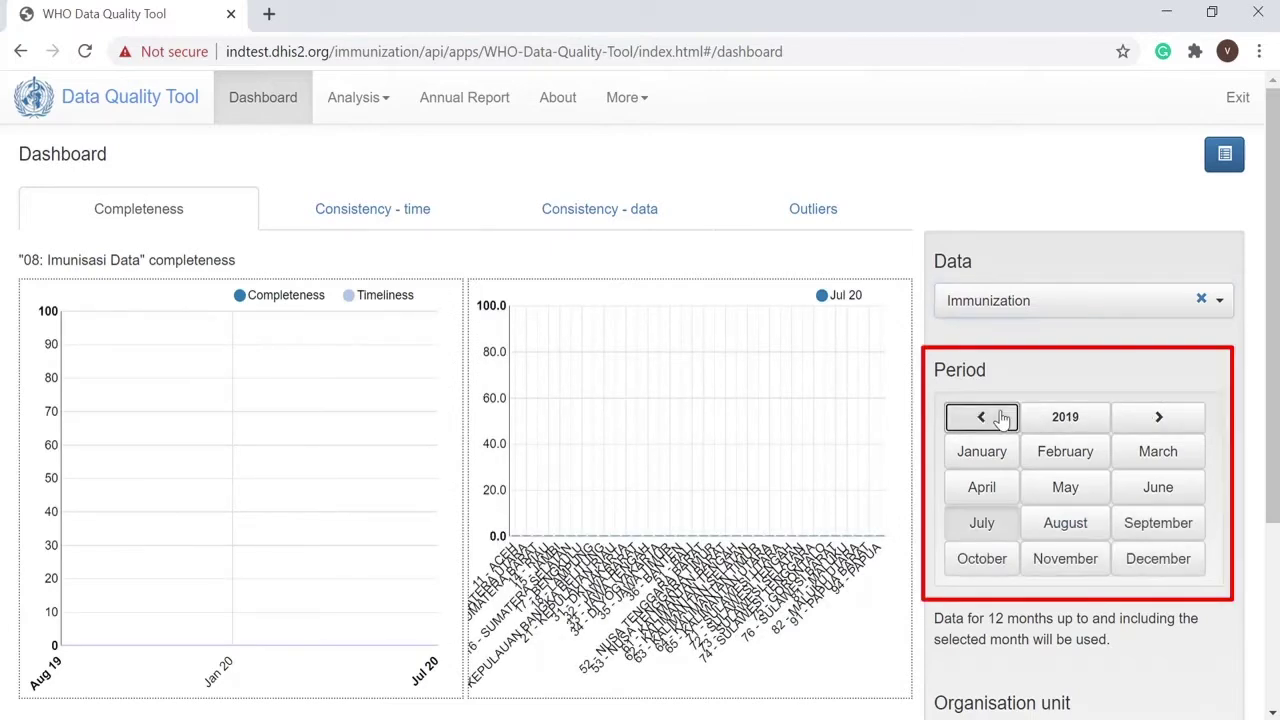
click(1137, 465)
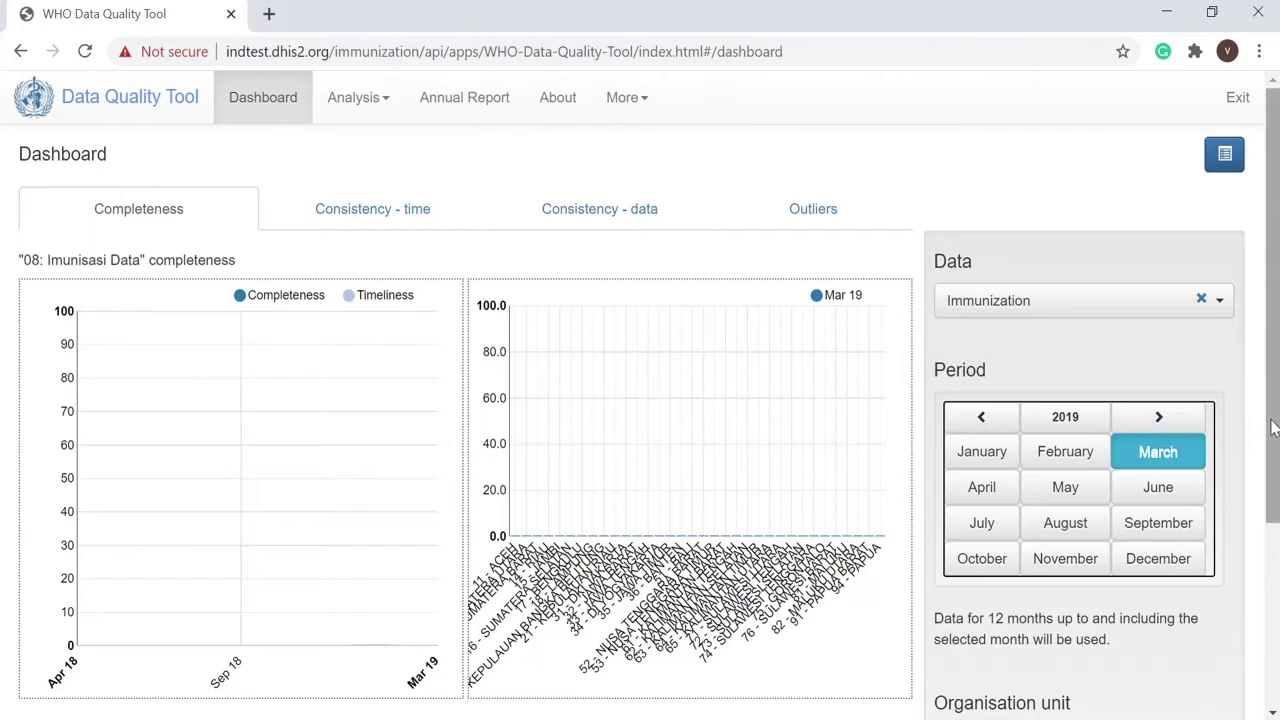
Step: Set the organisation unit disaggregation to Level 3 for the completeness charts
scroll(1271, 423, down, 3)
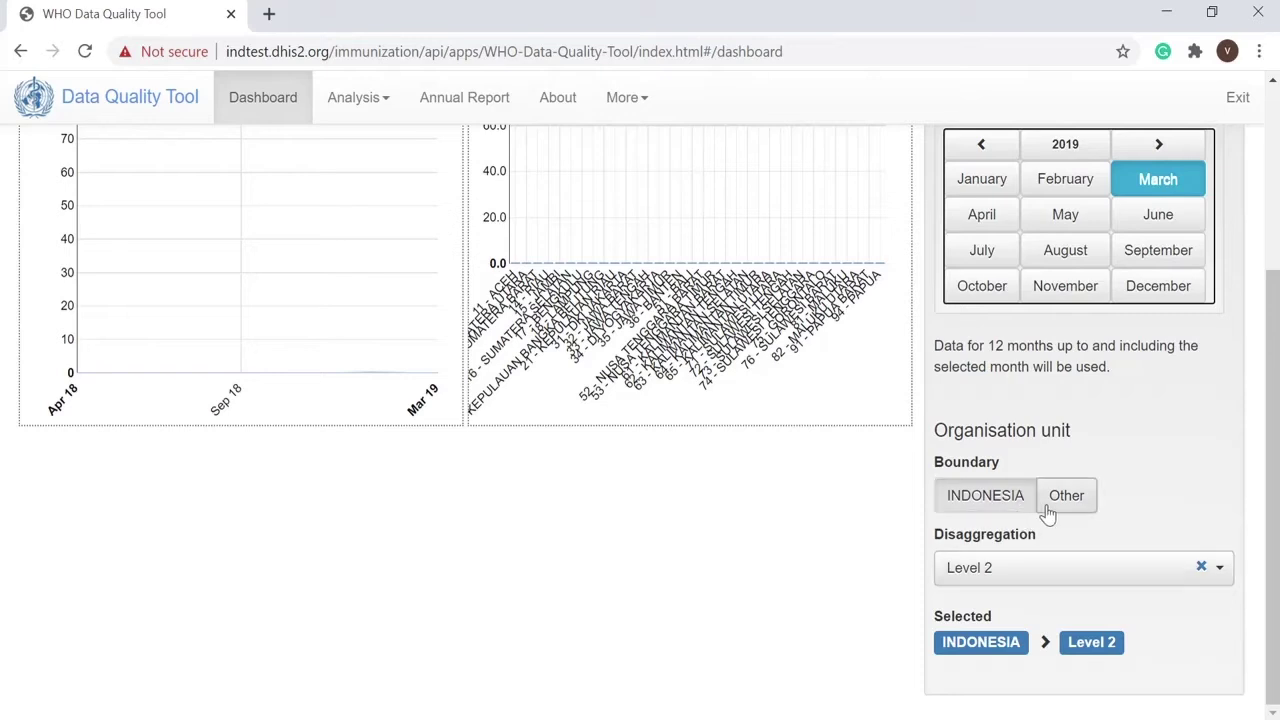
click(1058, 568)
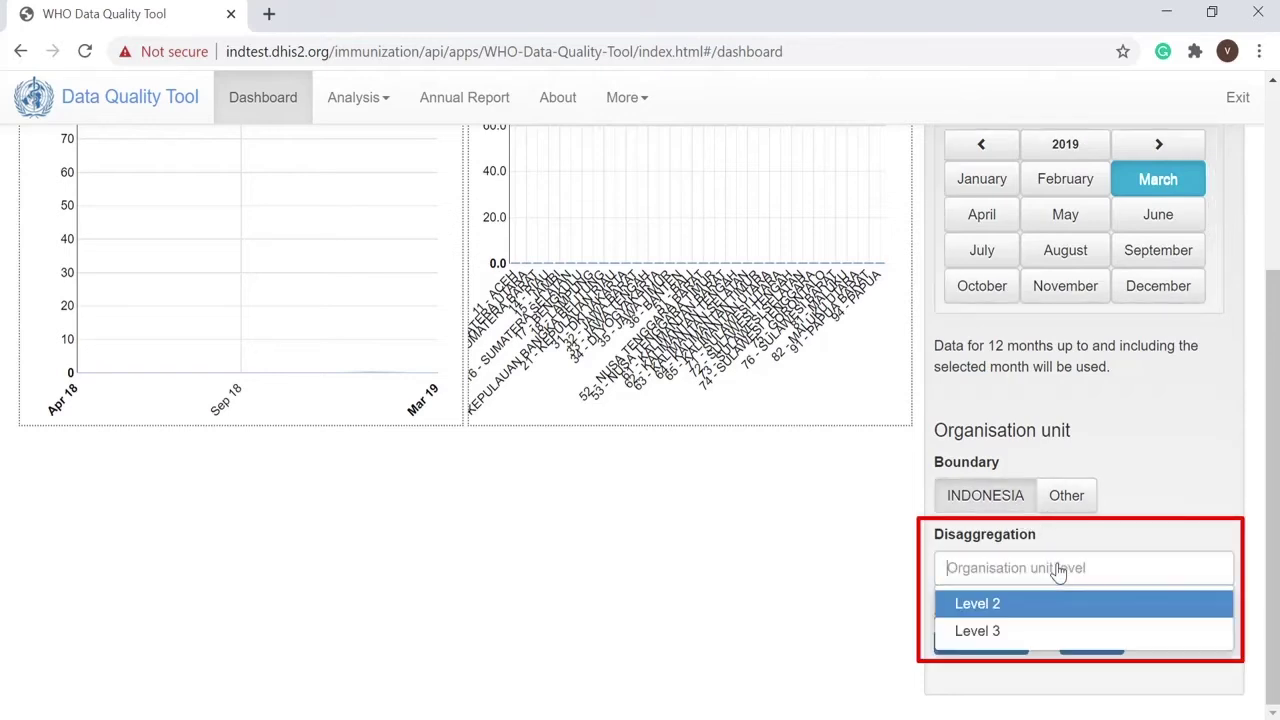
click(1000, 631)
Step: Show the Consistency - time section and examine the vaccine trend and scatter charts along with the selected options
scroll(393, 222, up, 3)
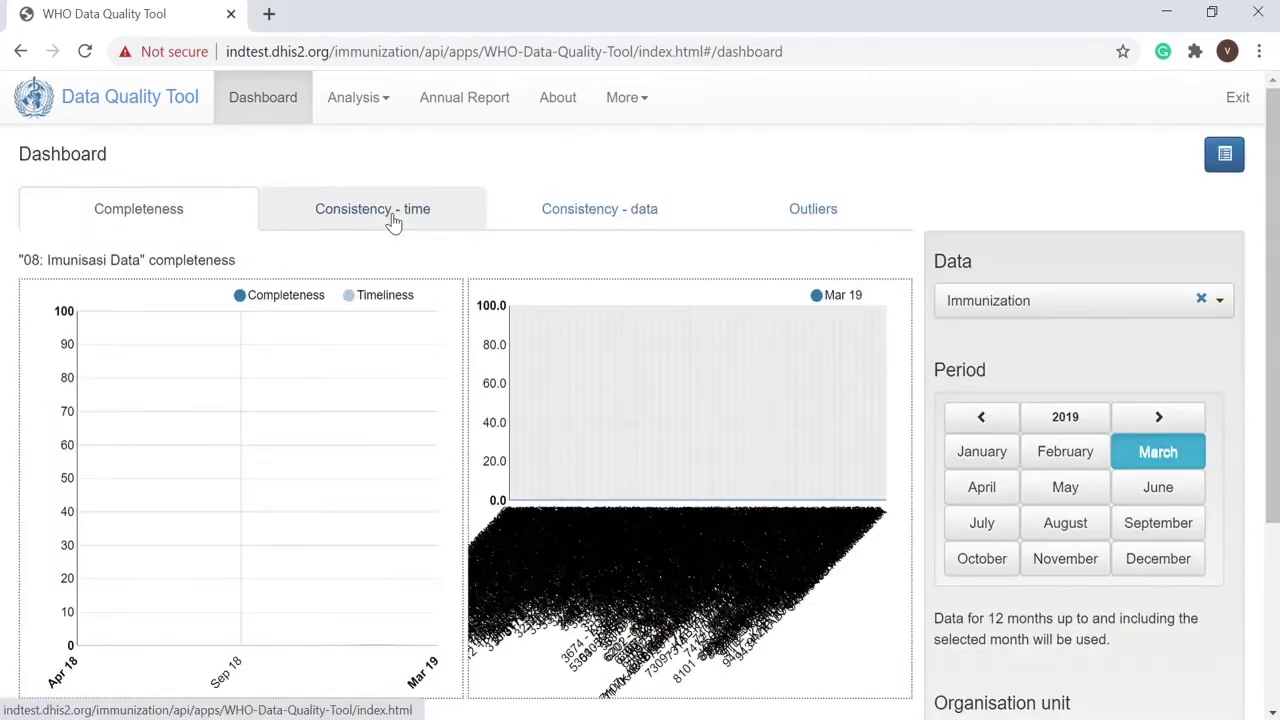
click(393, 222)
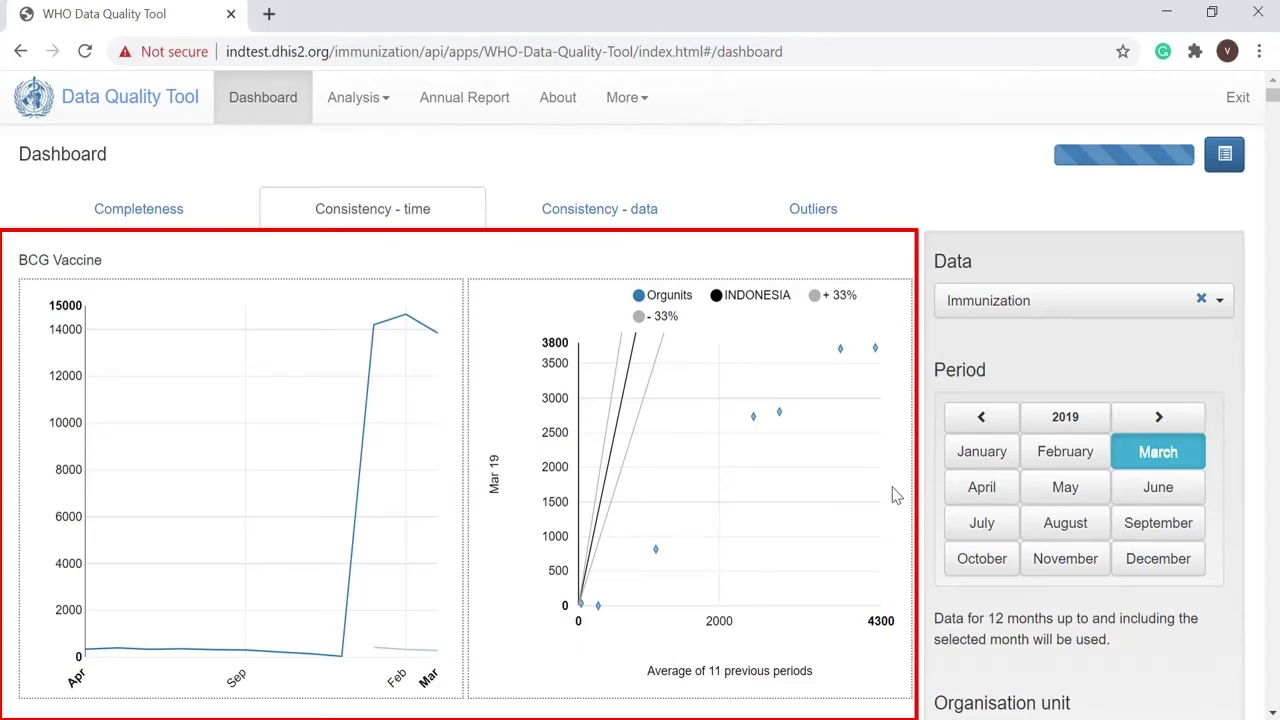
scroll(891, 470, down, 2)
scroll(886, 445, down, 3)
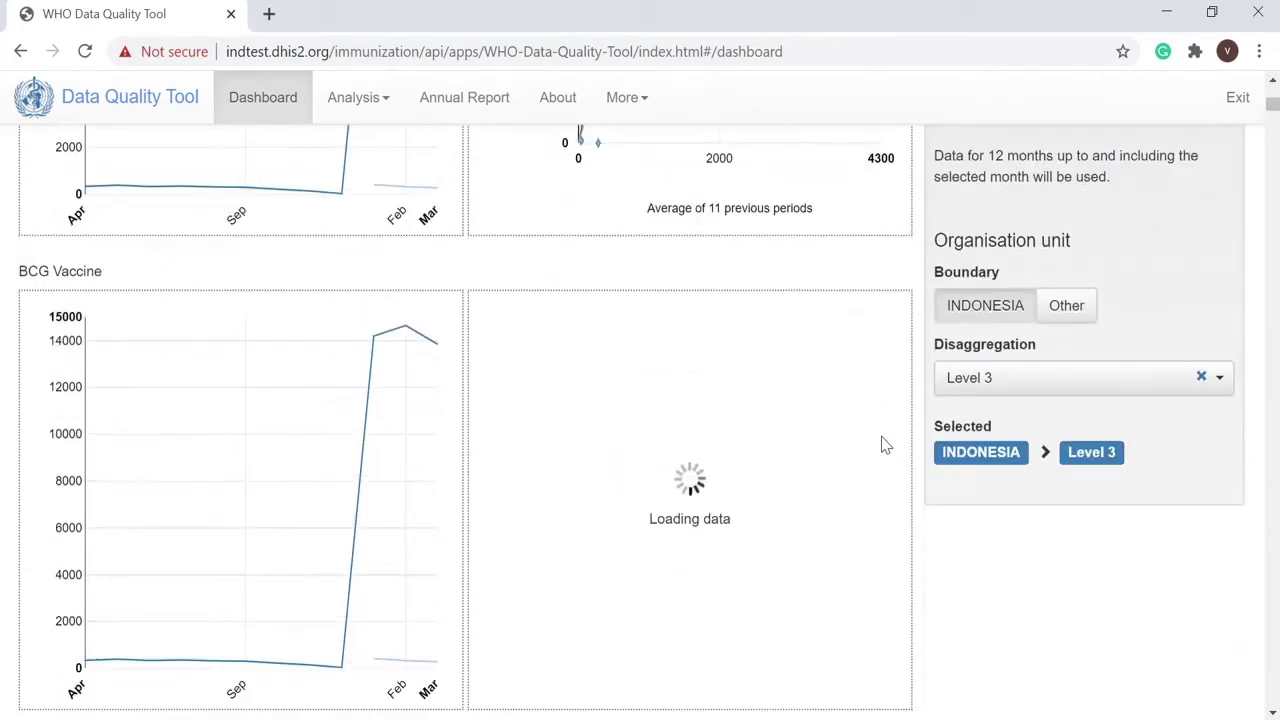
scroll(884, 445, down, 2)
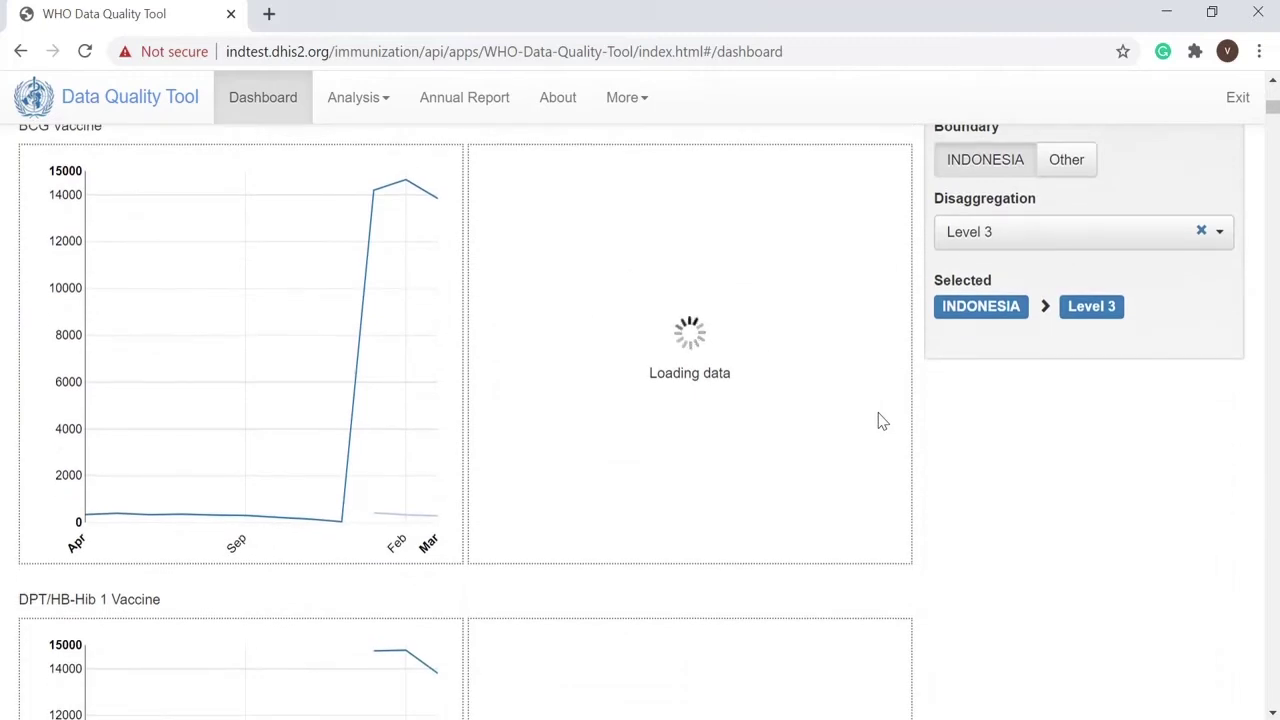
scroll(882, 421, down, 3)
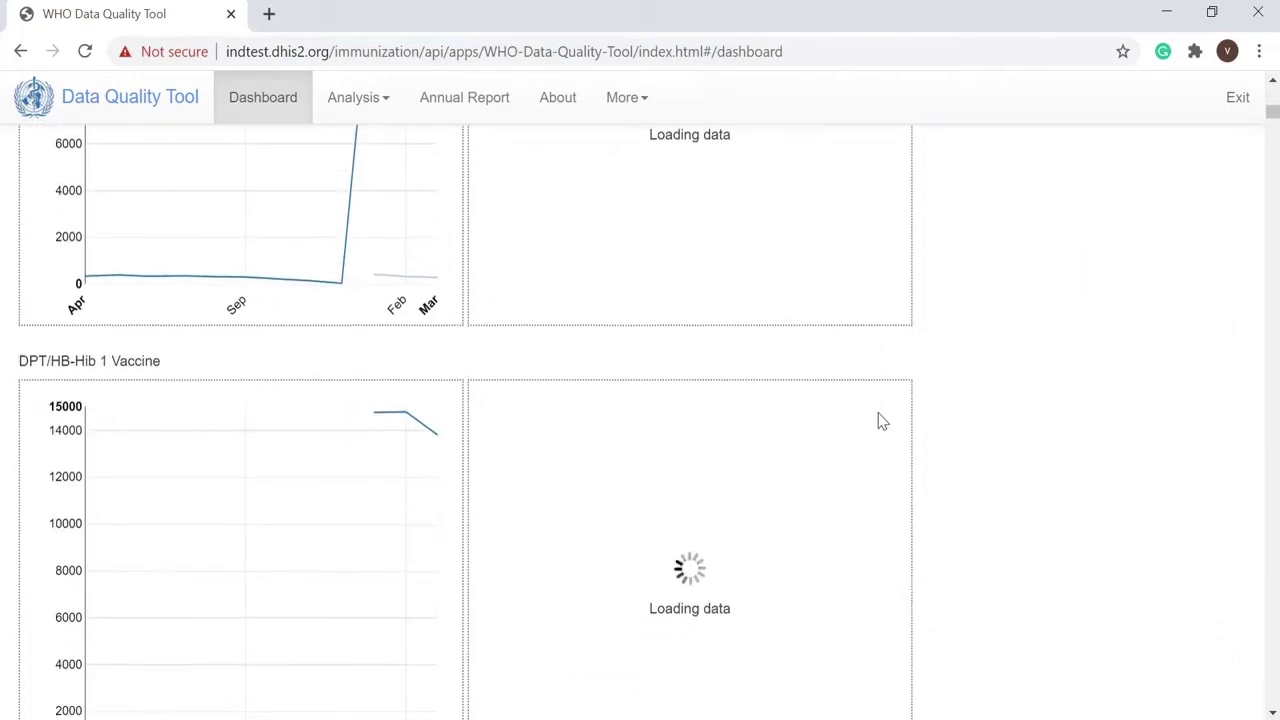
scroll(882, 421, up, 2)
scroll(882, 421, up, 2)
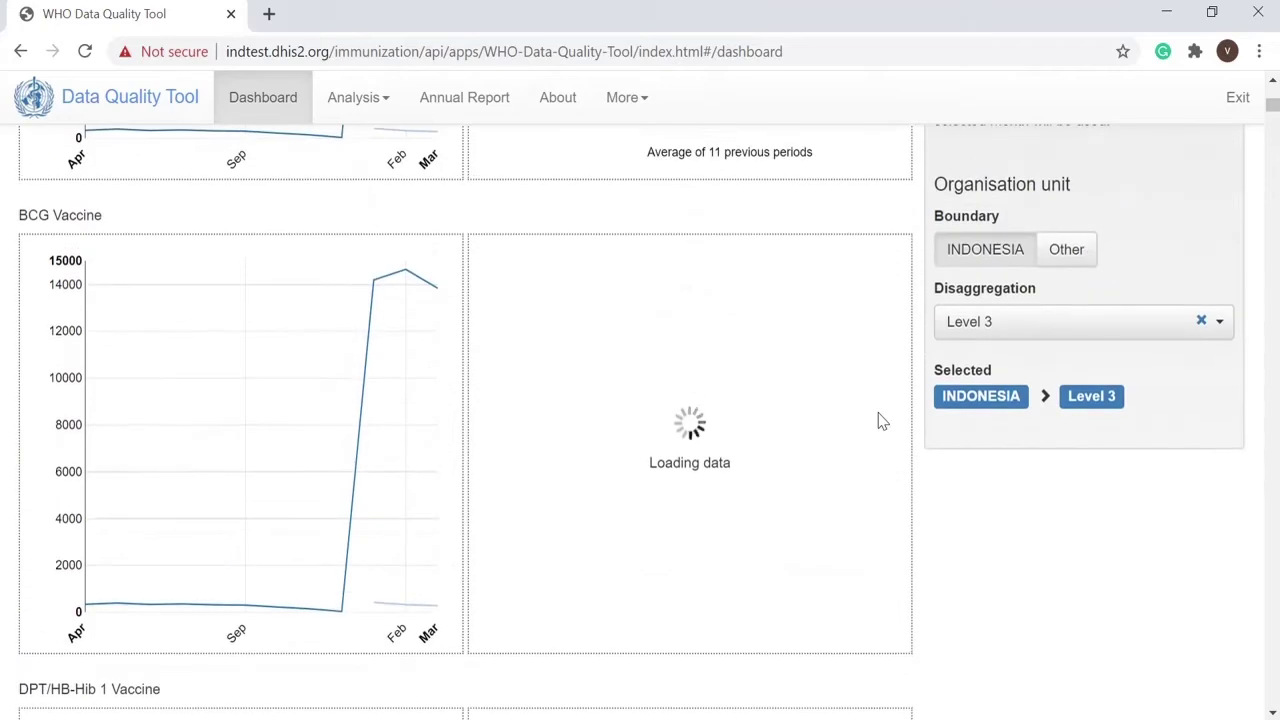
scroll(882, 421, up, 3)
scroll(882, 421, up, 2)
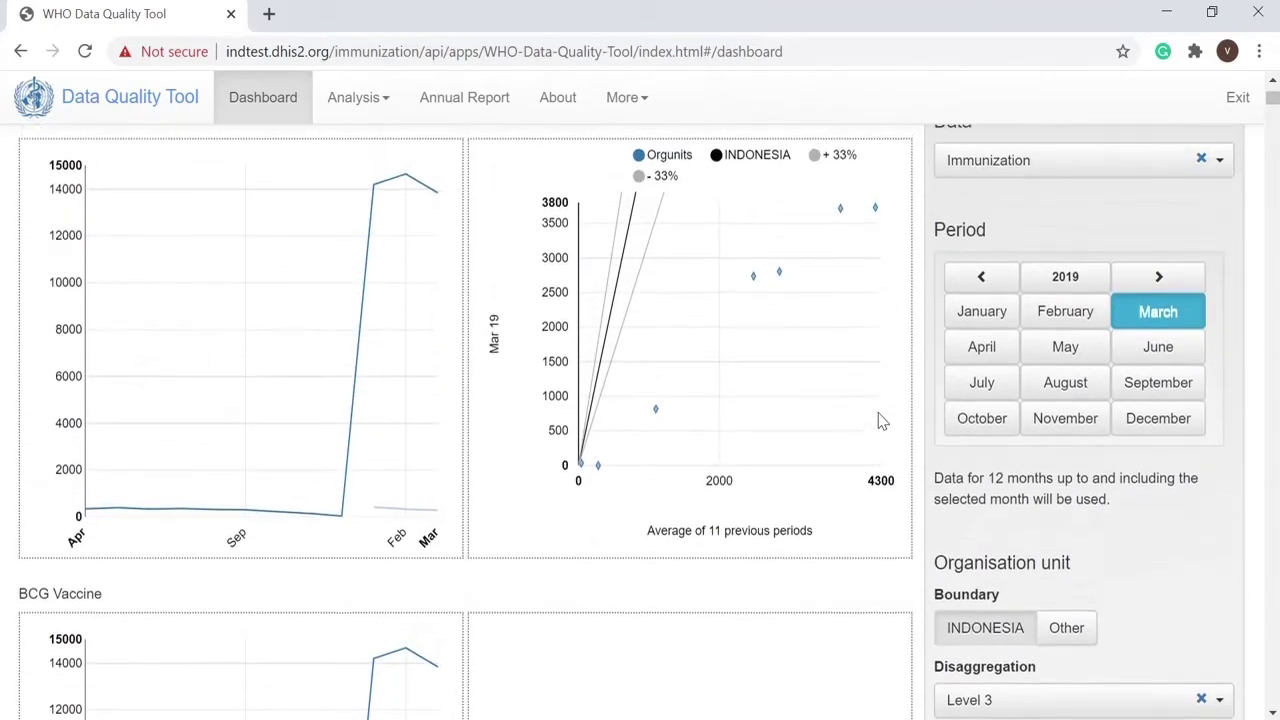
scroll(882, 421, up, 1)
scroll(882, 421, up, 1)
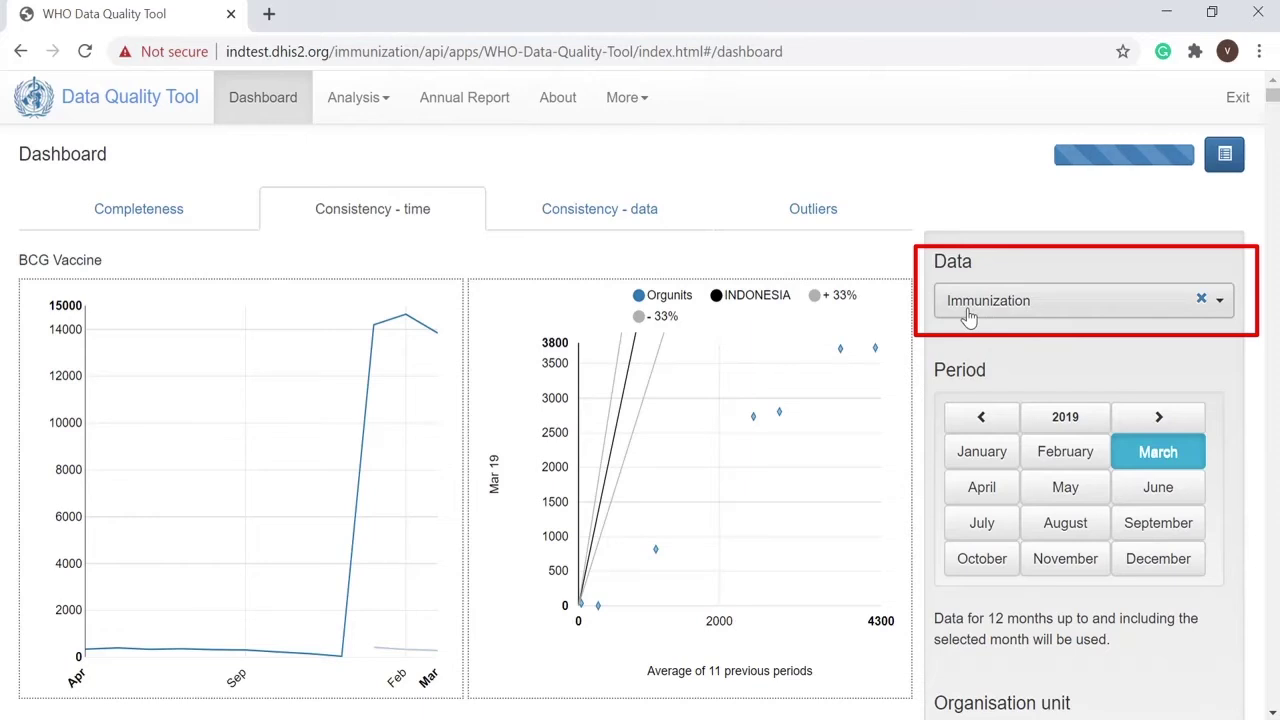
Step: Set the period to February 2019 and the boundary to 3173 - KOTA JAKARTA PUSAT under 31 - DKI JAKARTA
click(1076, 468)
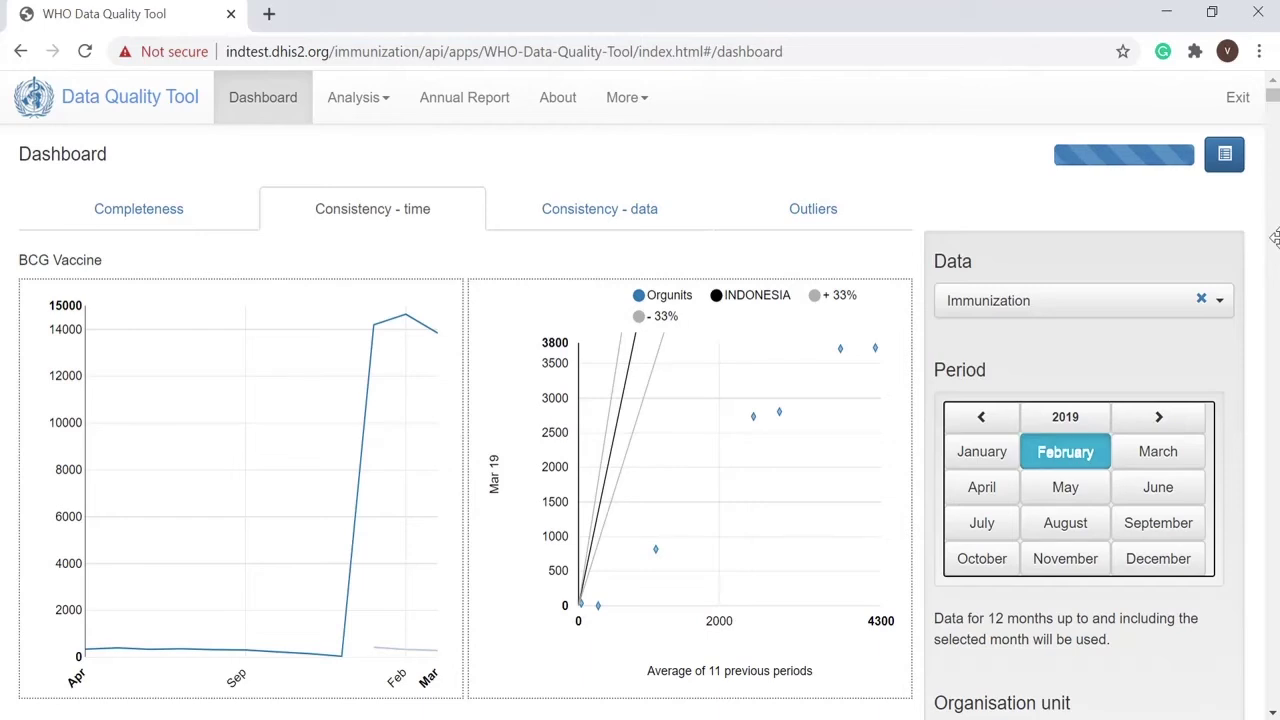
scroll(1250, 348, down, 5)
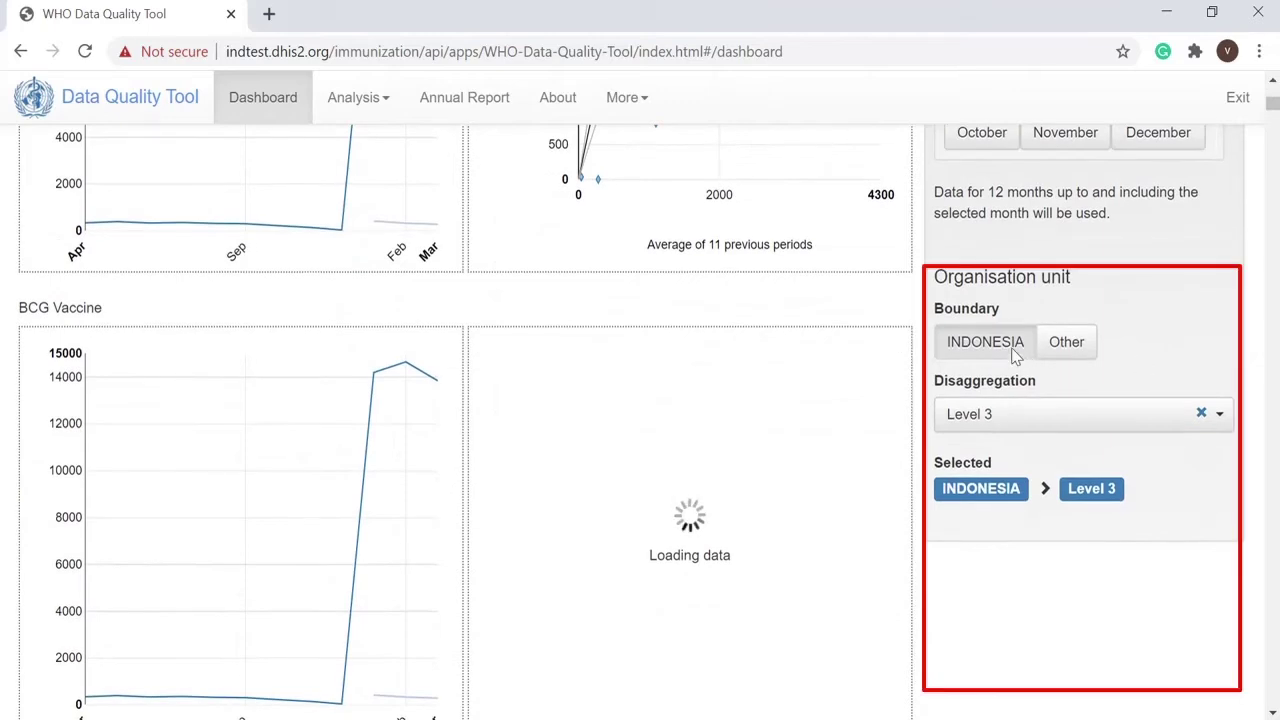
click(1078, 350)
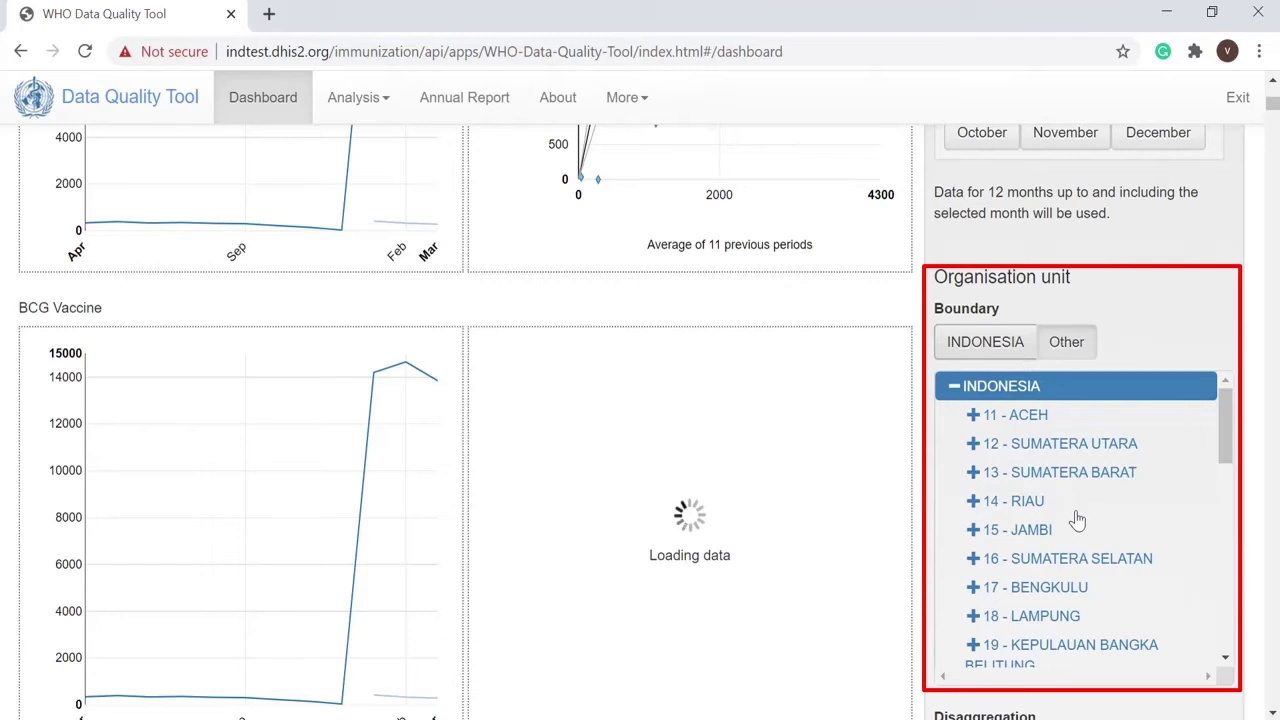
drag(1230, 432, 1230, 505)
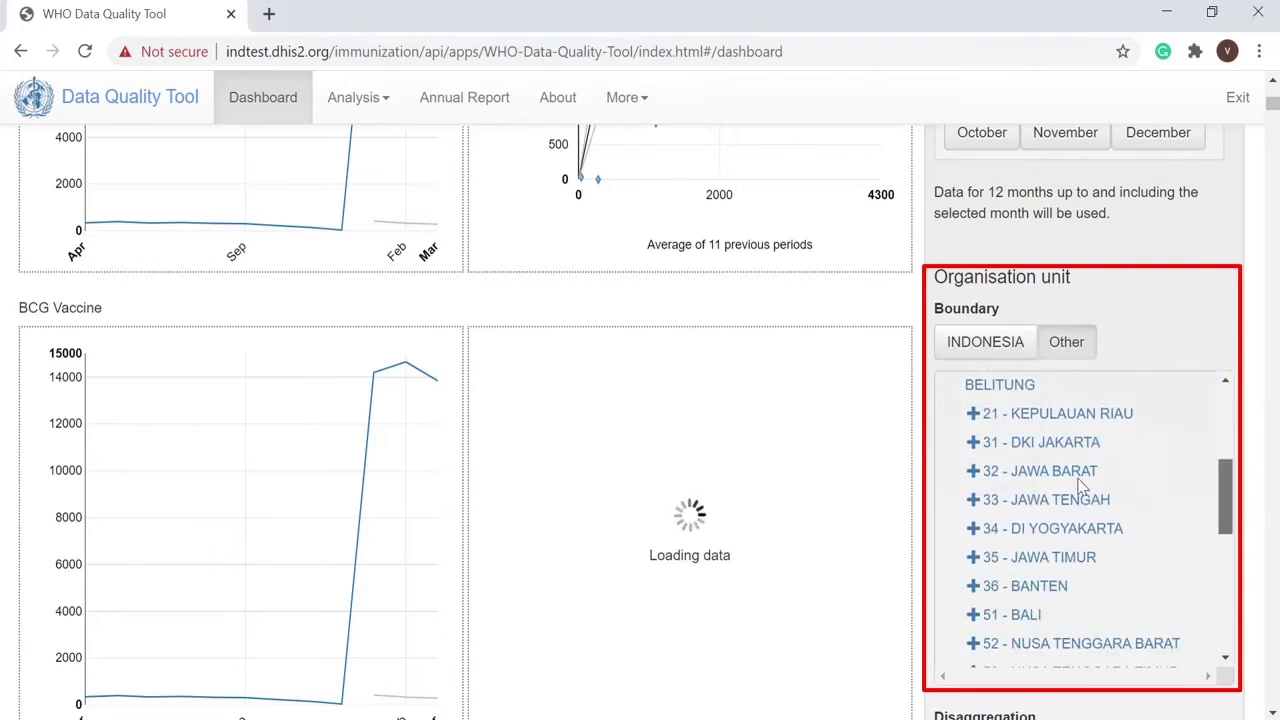
click(1040, 450)
scroll(1040, 450, down, 1)
scroll(1100, 545, down, 3)
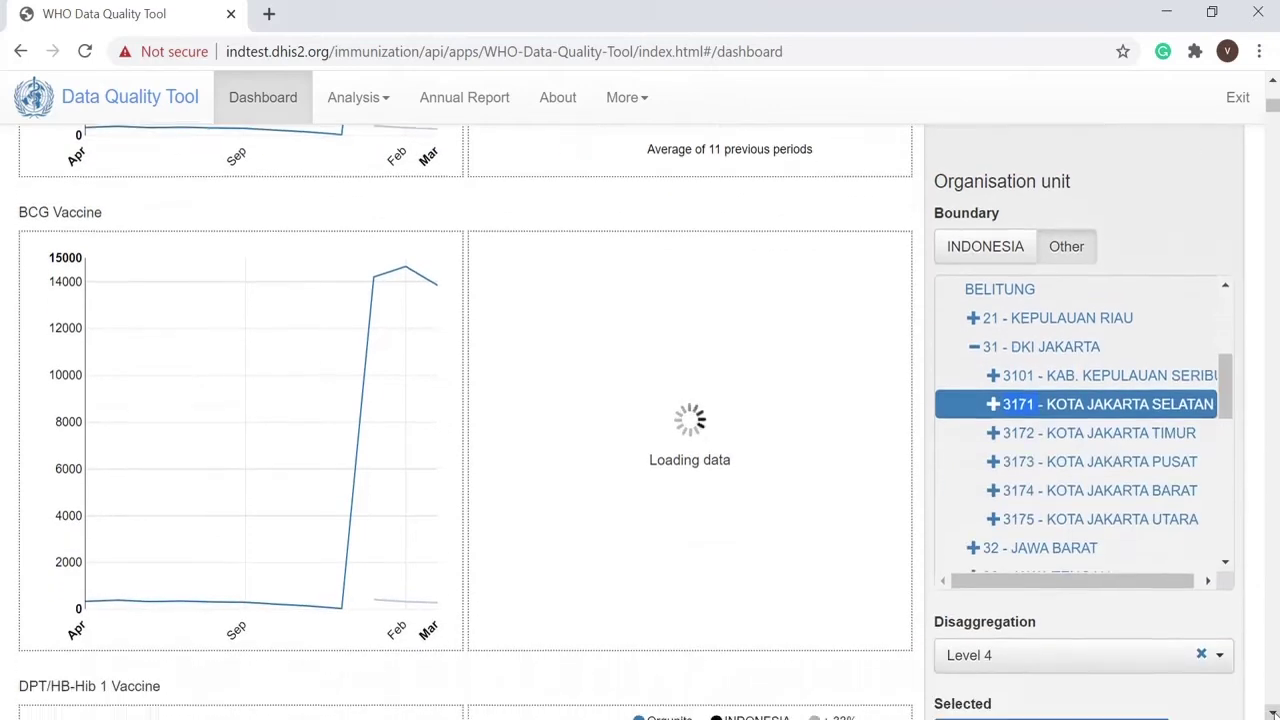
key(Down)
key(Down)
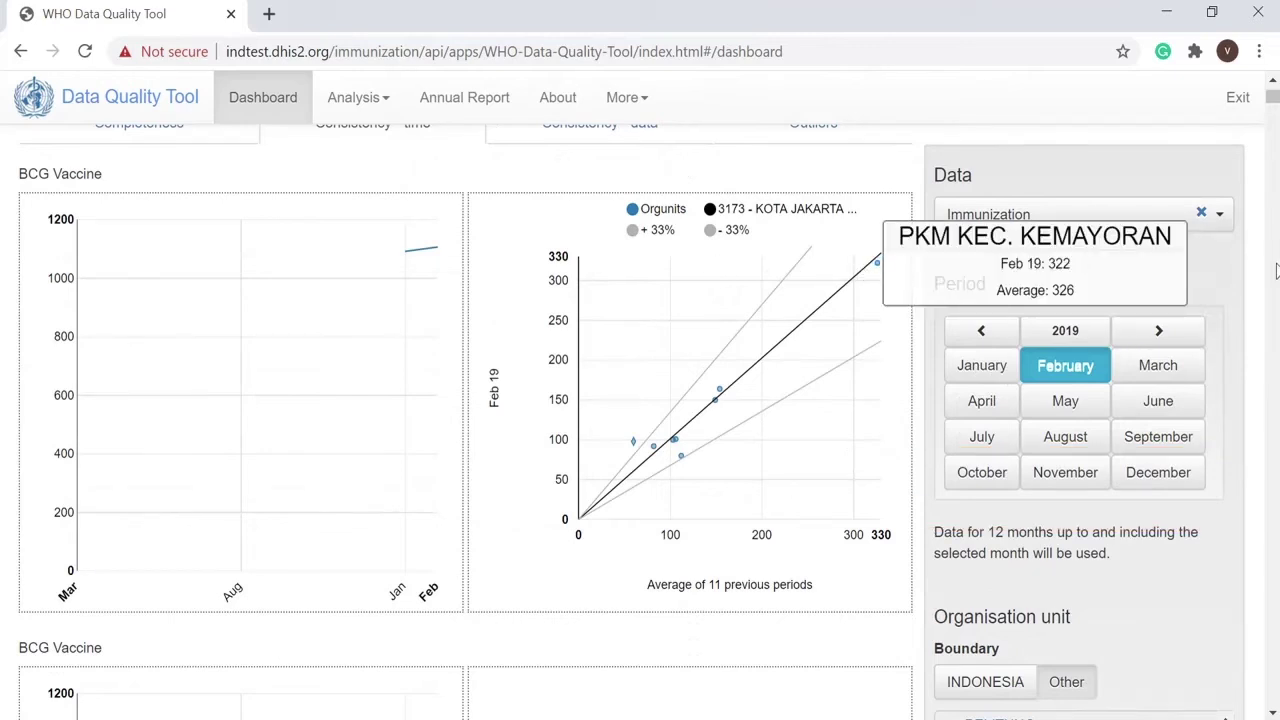
Step: Show the Consistency - data section and set its period to March 2019
scroll(1276, 276, down, 2)
scroll(1276, 276, up, 3)
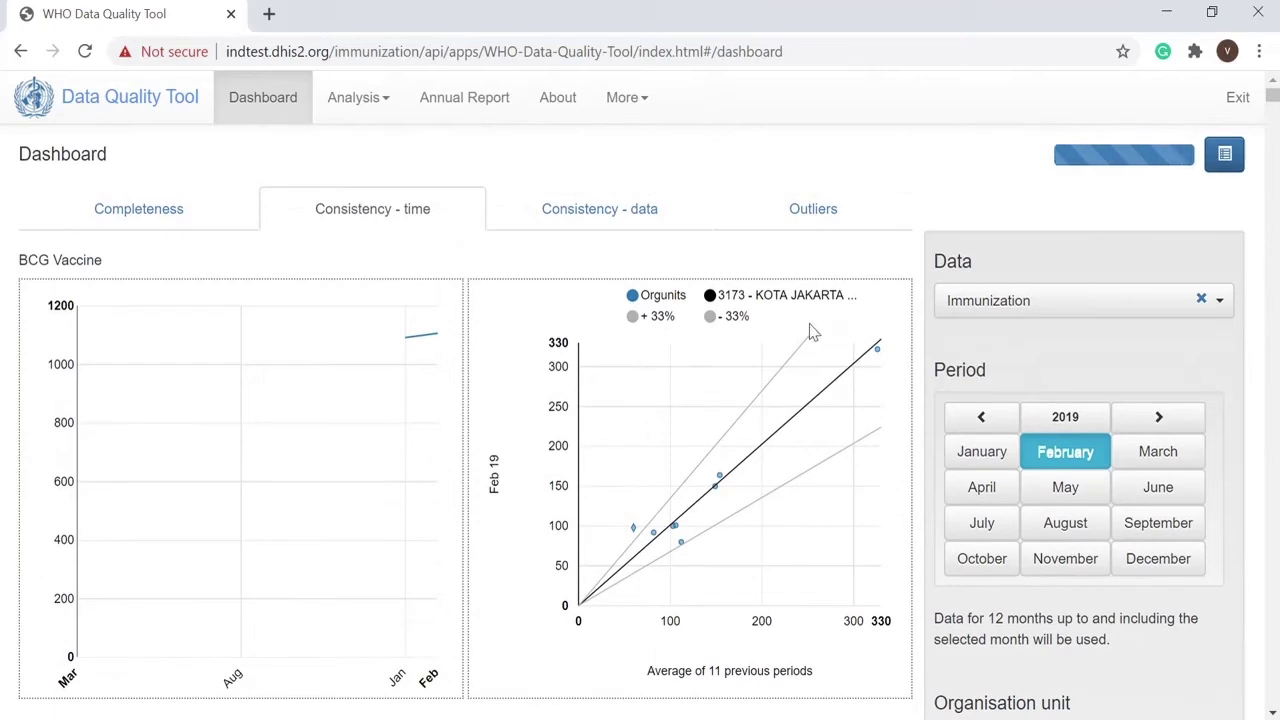
click(639, 226)
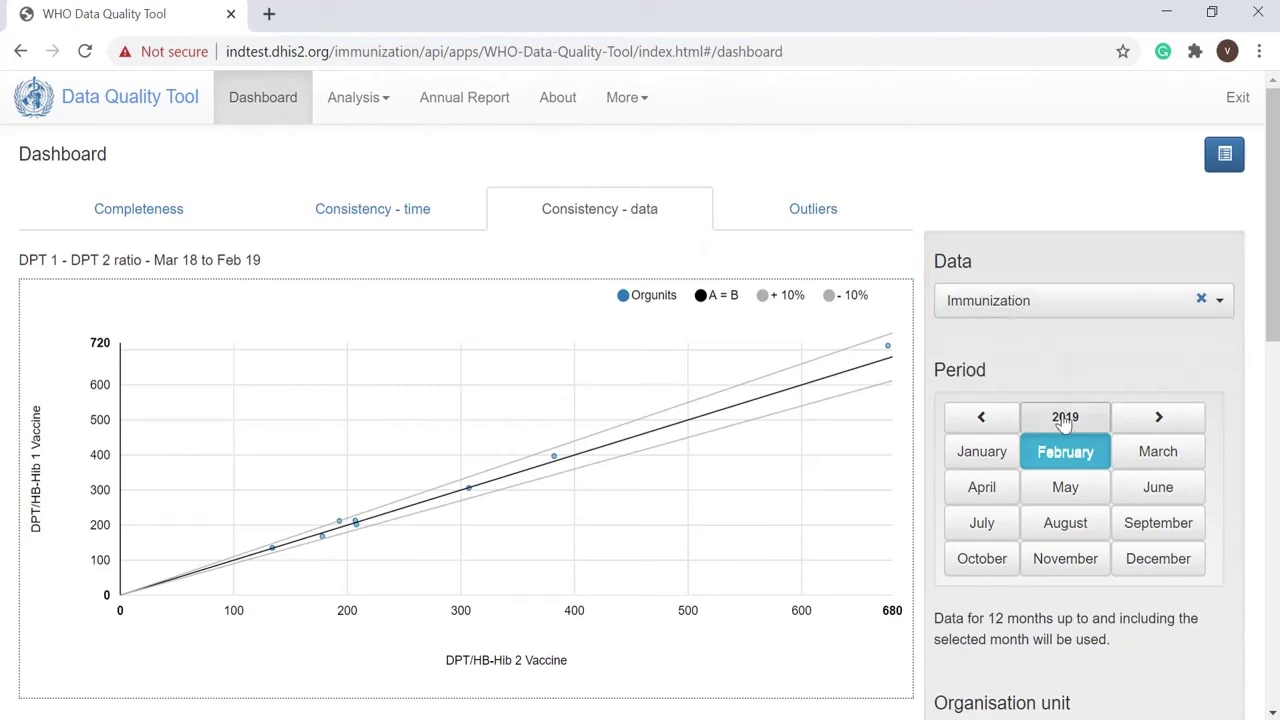
click(1138, 456)
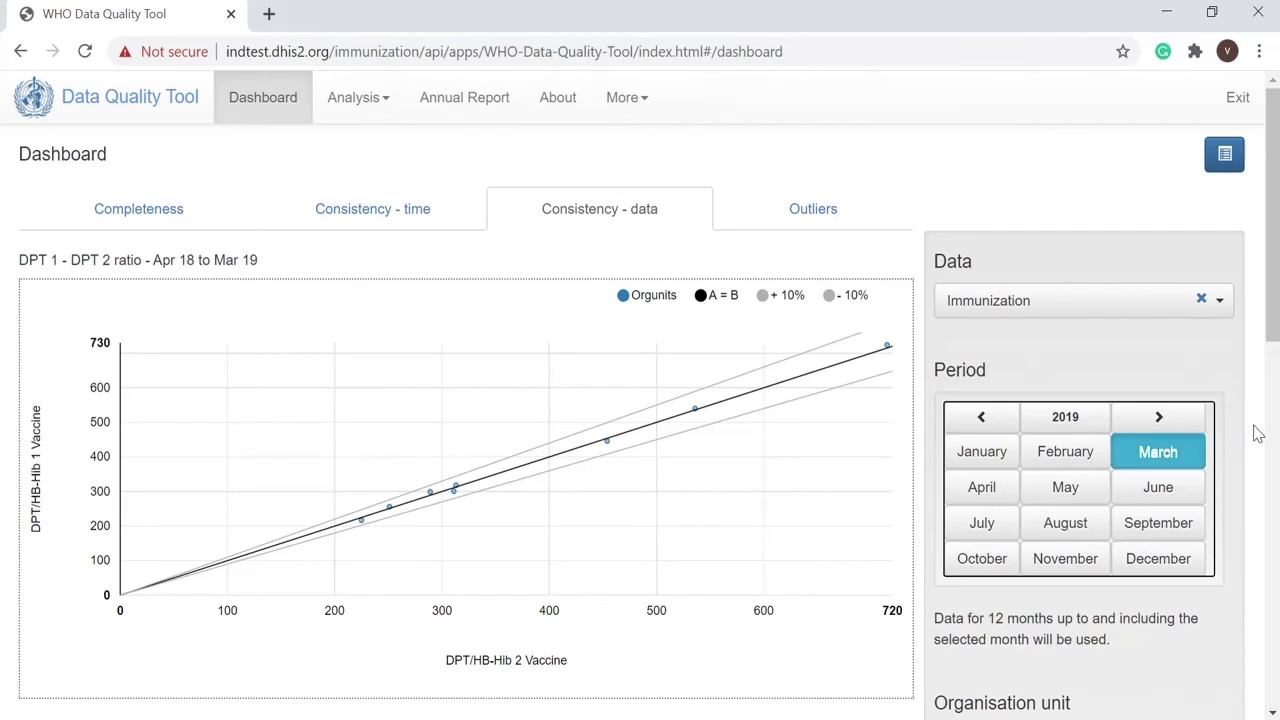
Step: Select 3173 - KOTA JAKARTA PUSAT as the boundary for the Consistency - data charts
scroll(1258, 433, down, 4)
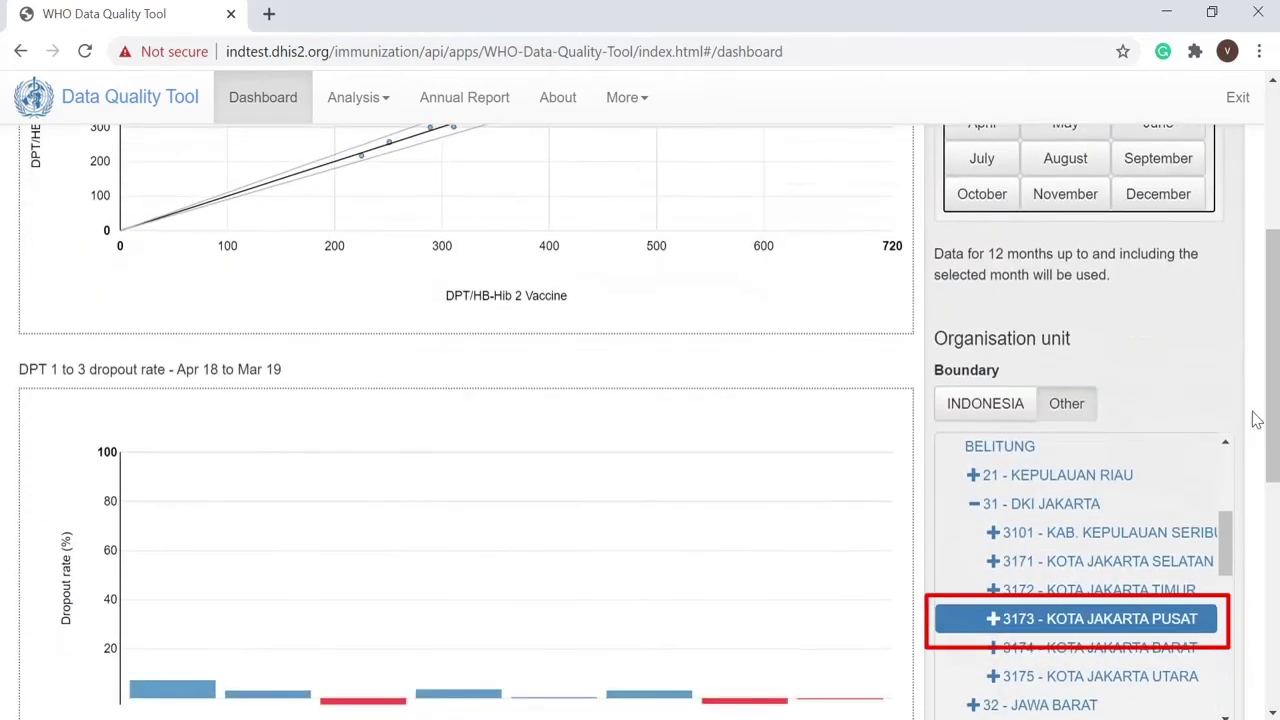
click(1105, 628)
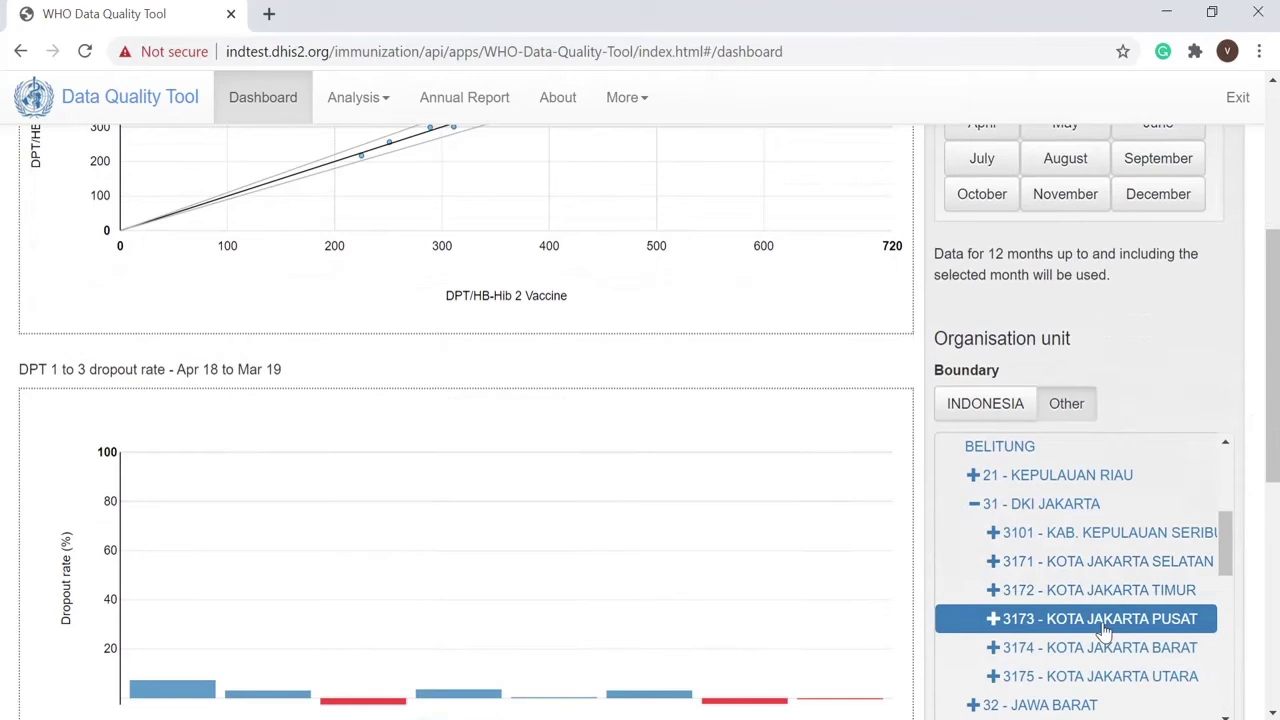
scroll(1257, 591, down, 3)
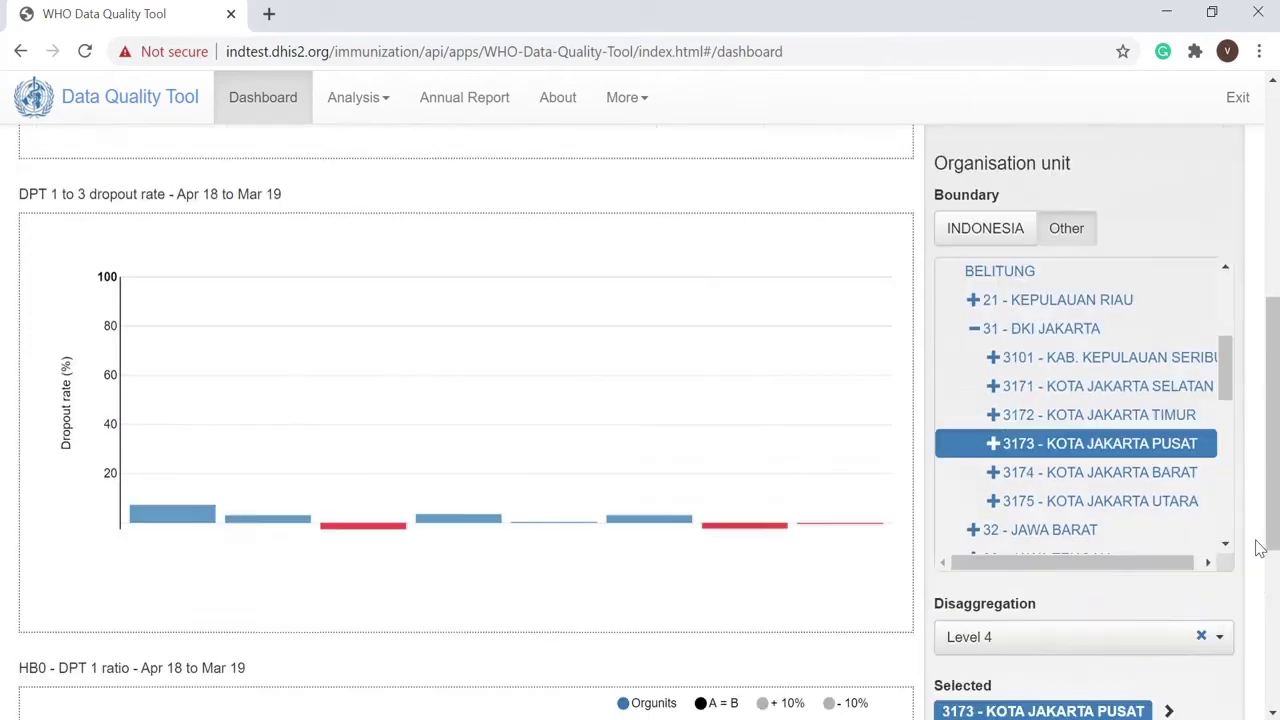
Step: Set the disaggregation of the Consistency - data charts to Level 4
scroll(1258, 545, down, 2)
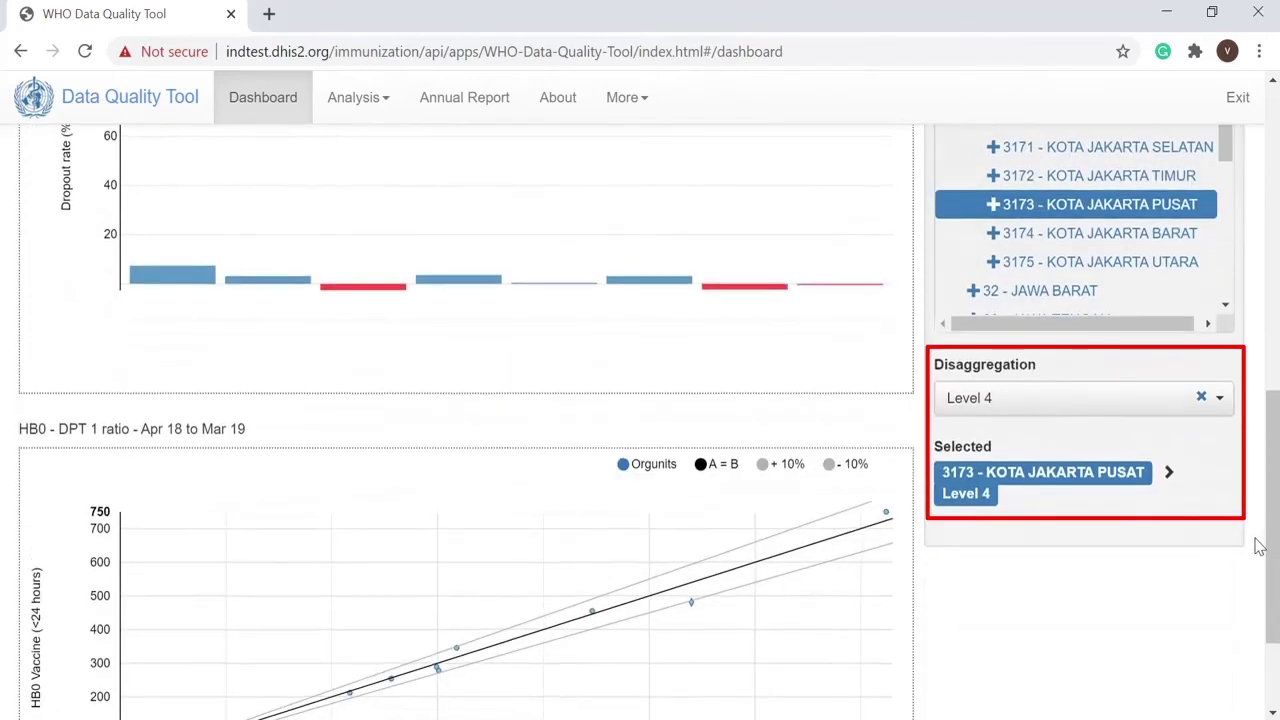
click(1060, 405)
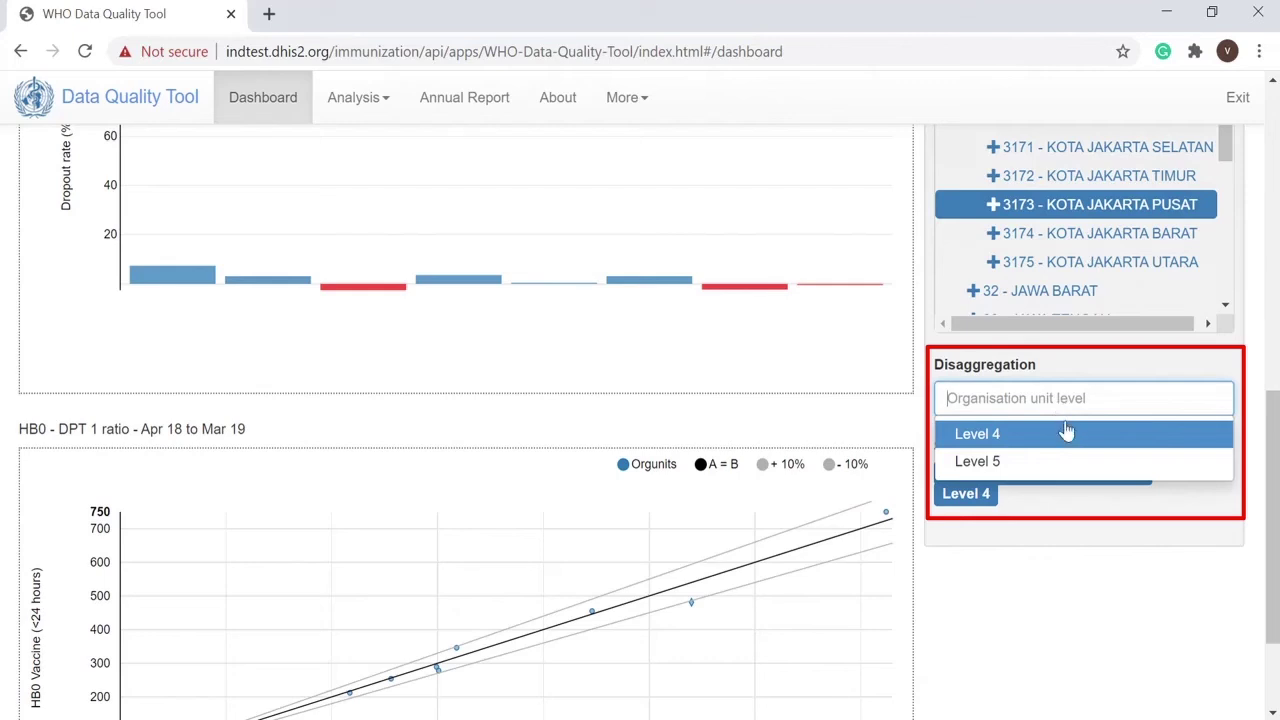
click(1068, 436)
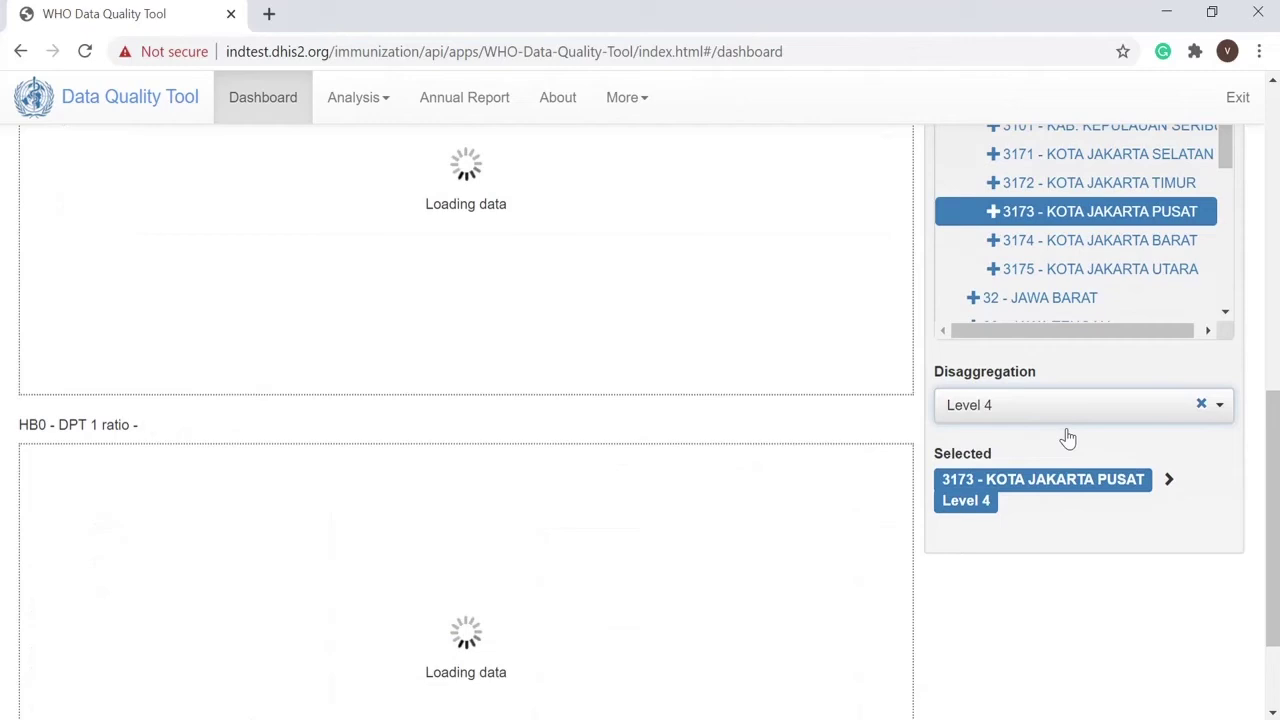
Step: Examine the DPT 1 - DPT 2 ratio, DPT 1 to 3 dropout rate and HB0 - DPT 1 ratio charts
scroll(1249, 385, up, 2)
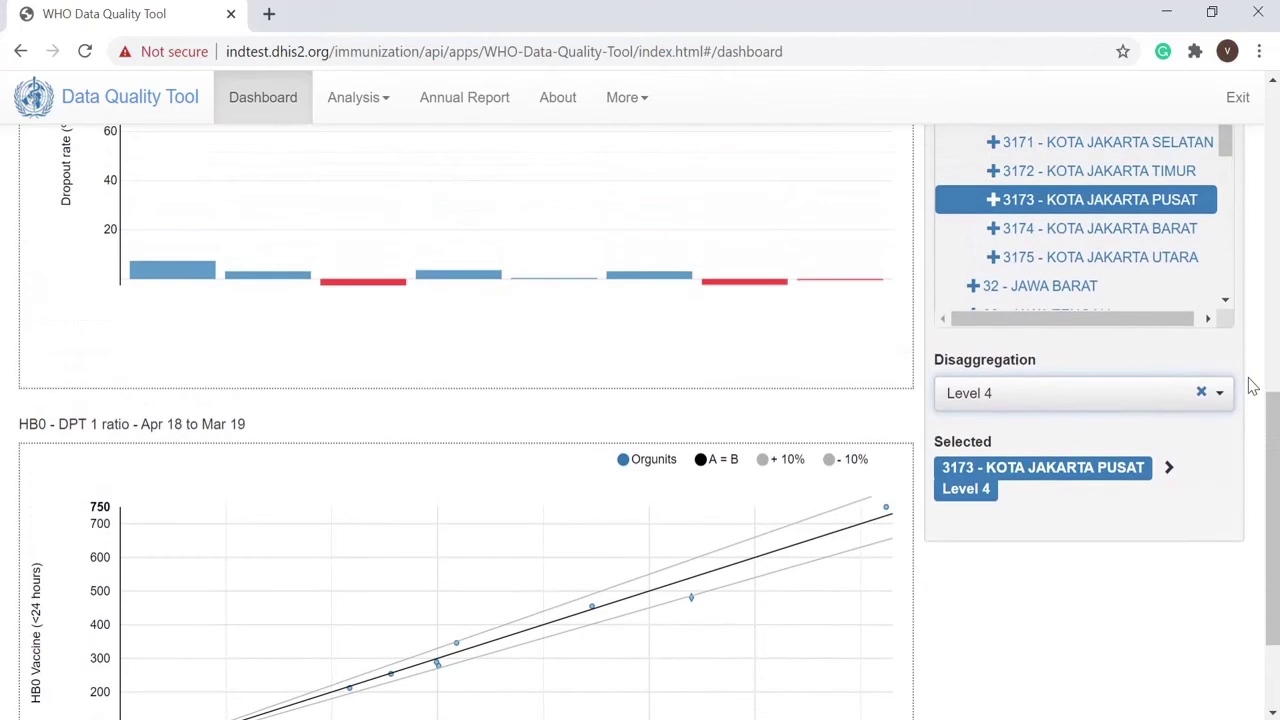
scroll(1252, 386, up, 3)
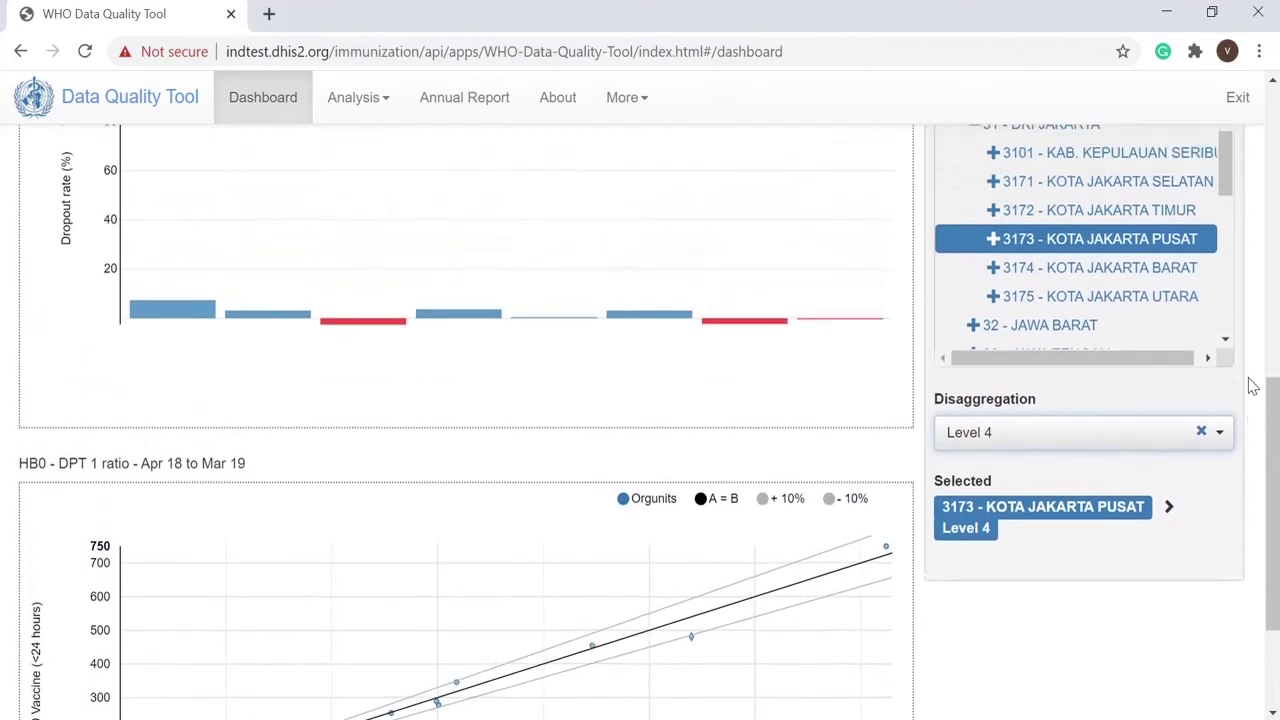
scroll(1252, 386, up, 3)
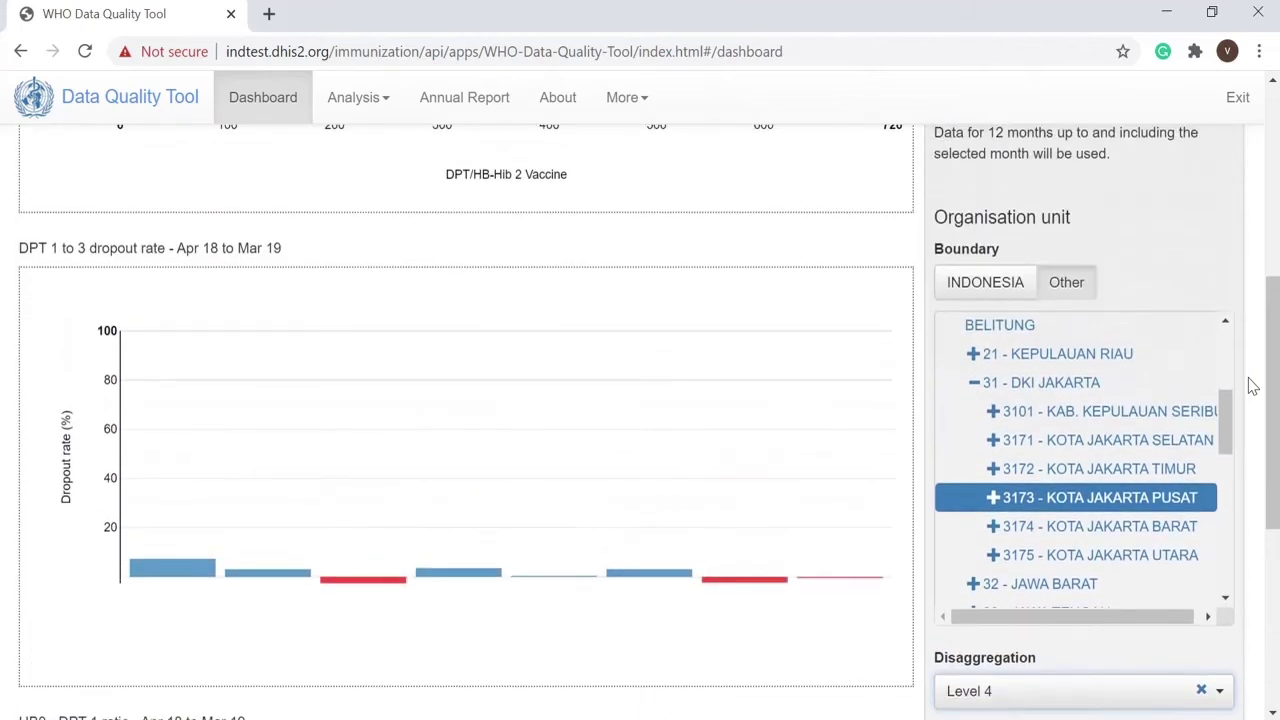
scroll(1254, 386, up, 1)
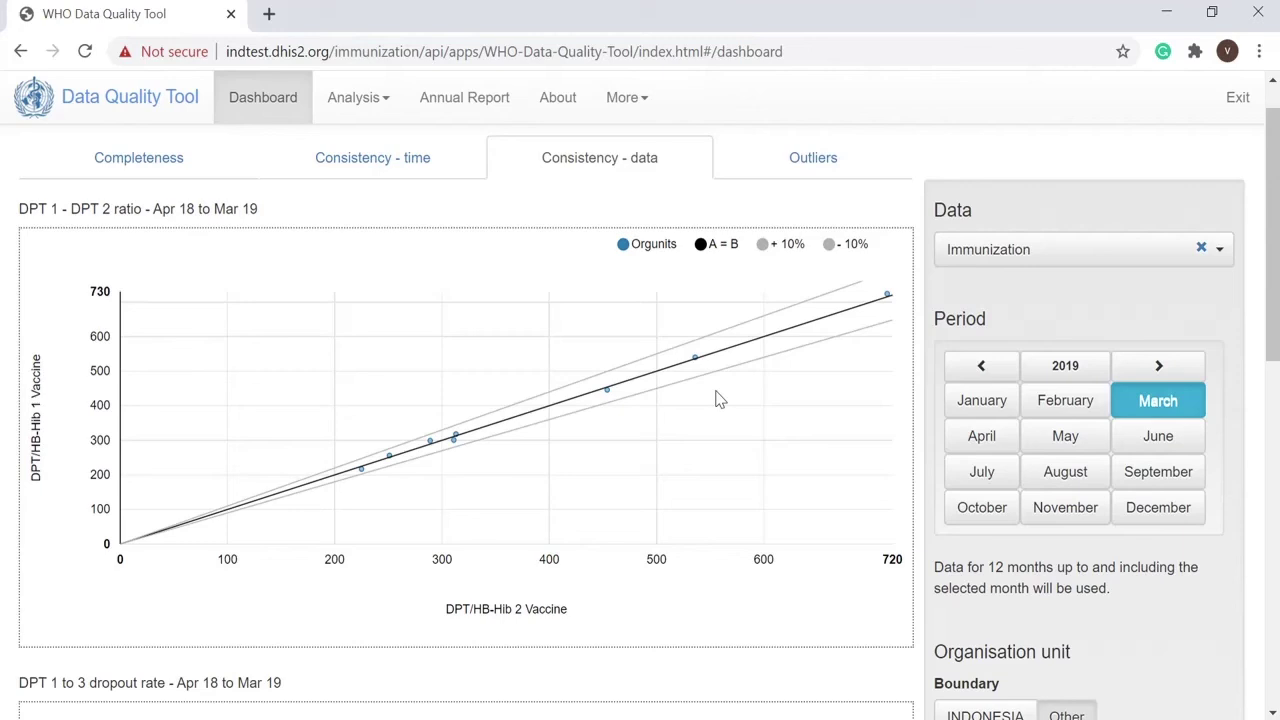
scroll(815, 530, down, 5)
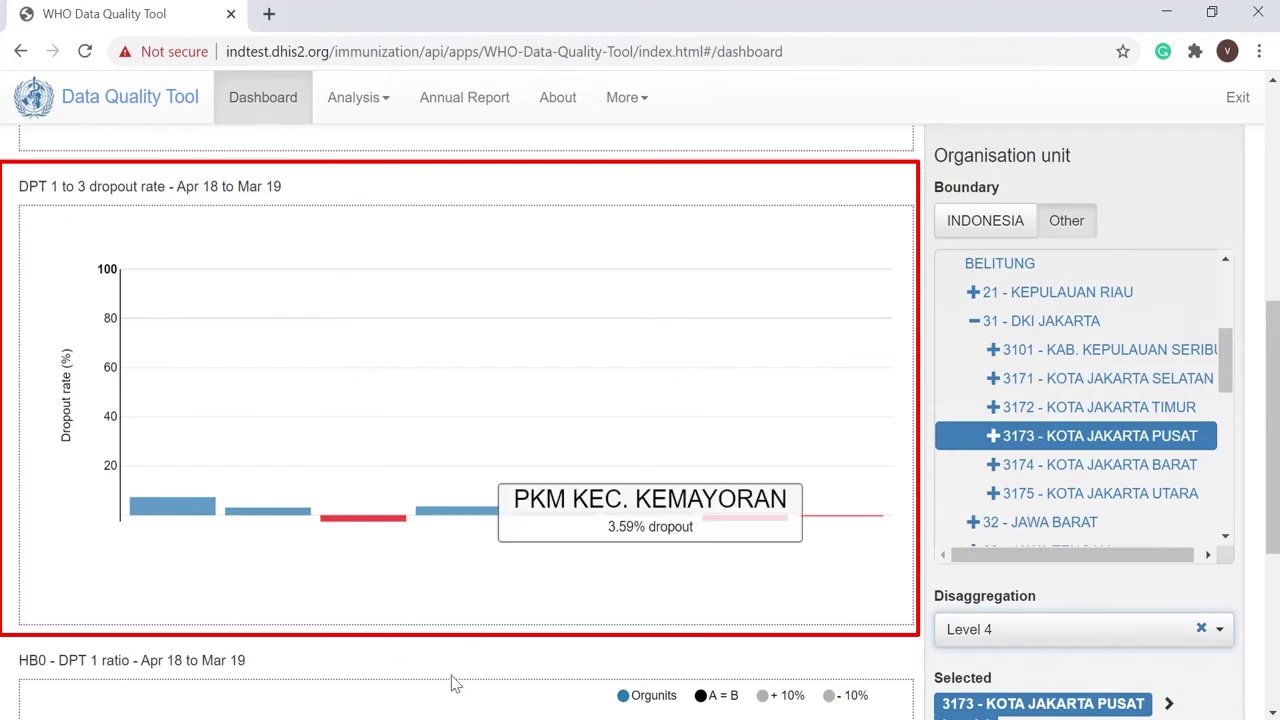
scroll(450, 675, down, 2)
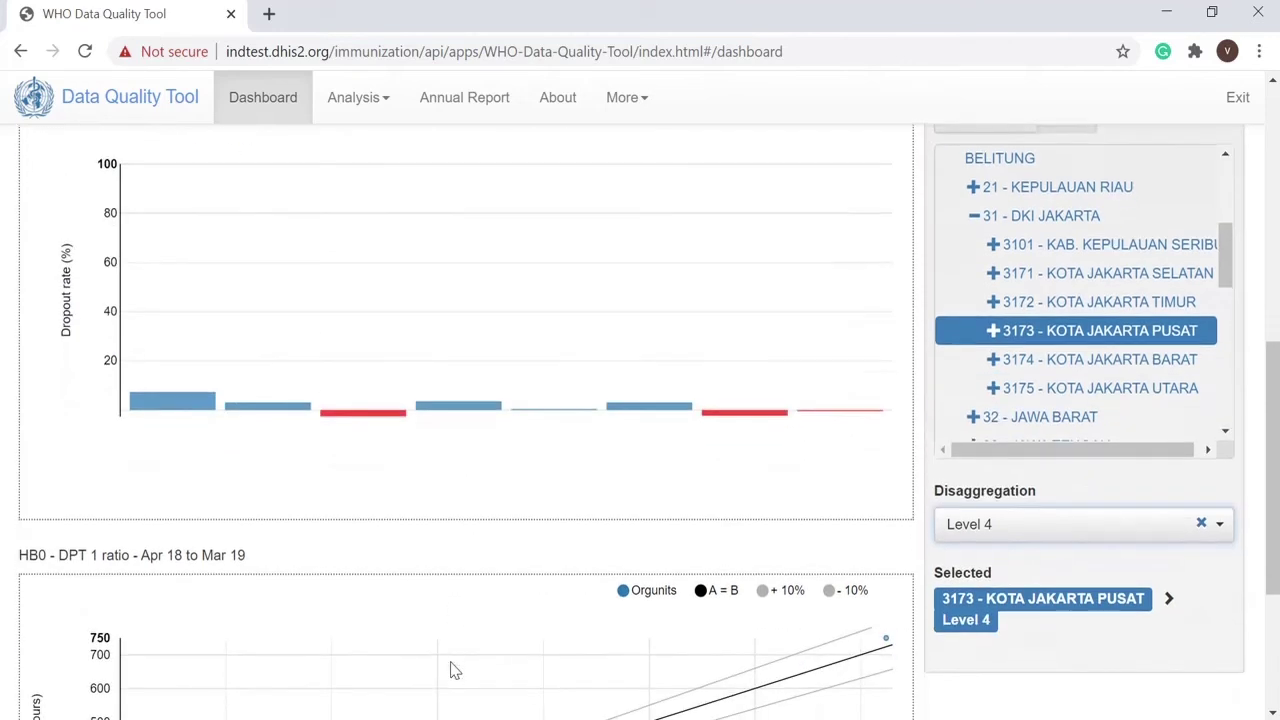
Step: Show the Outliers section at full width without the selection options and examine its result table
scroll(450, 670, up, 3)
scroll(450, 670, up, 5)
click(815, 187)
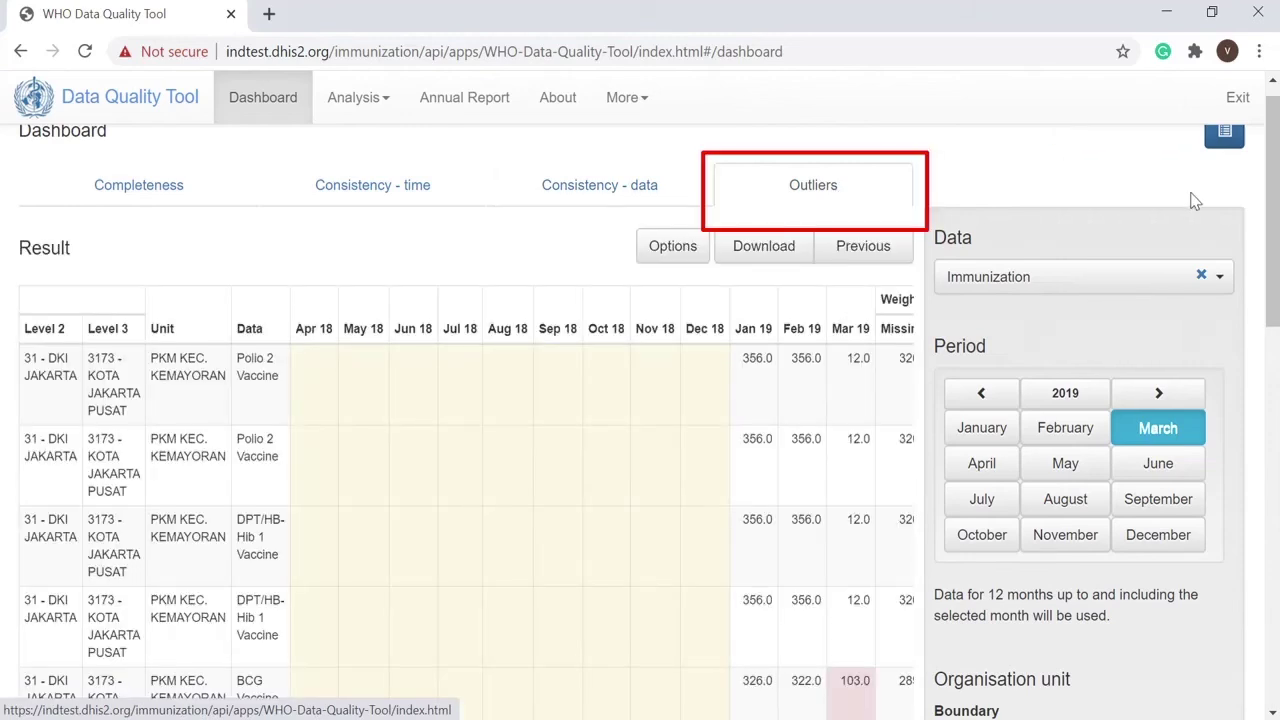
click(1221, 142)
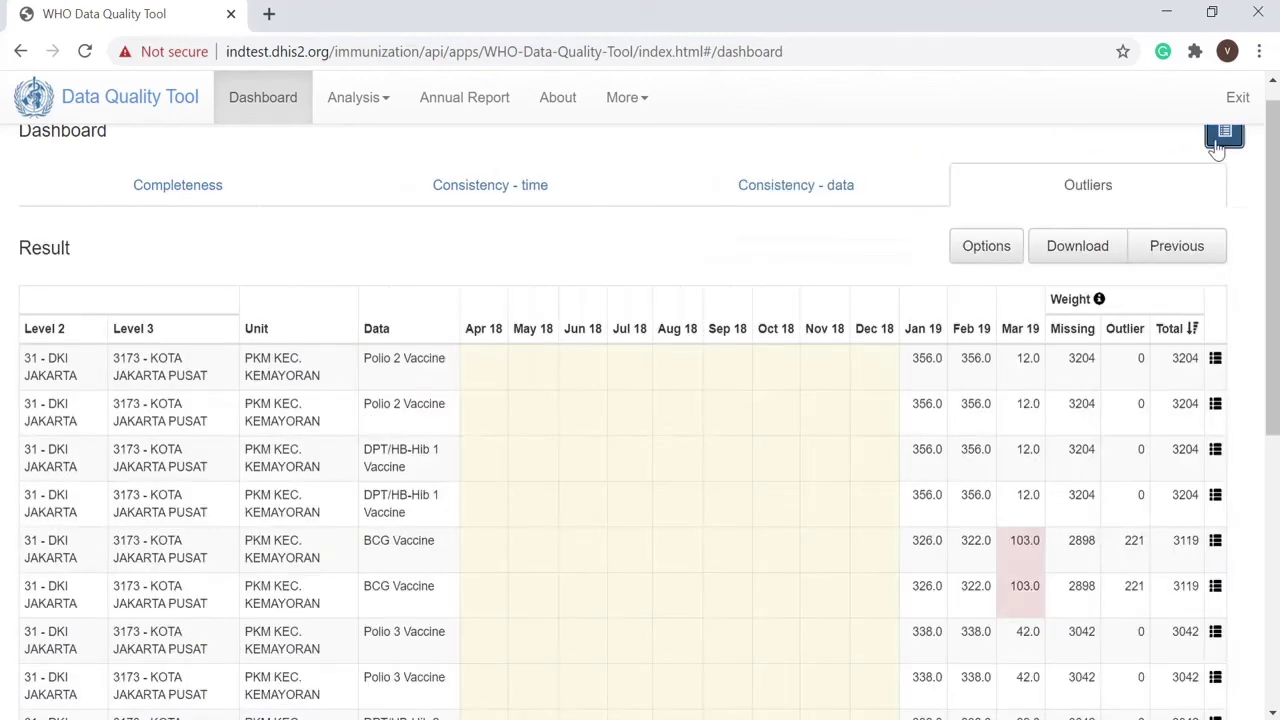
drag(1275, 262, 1266, 309)
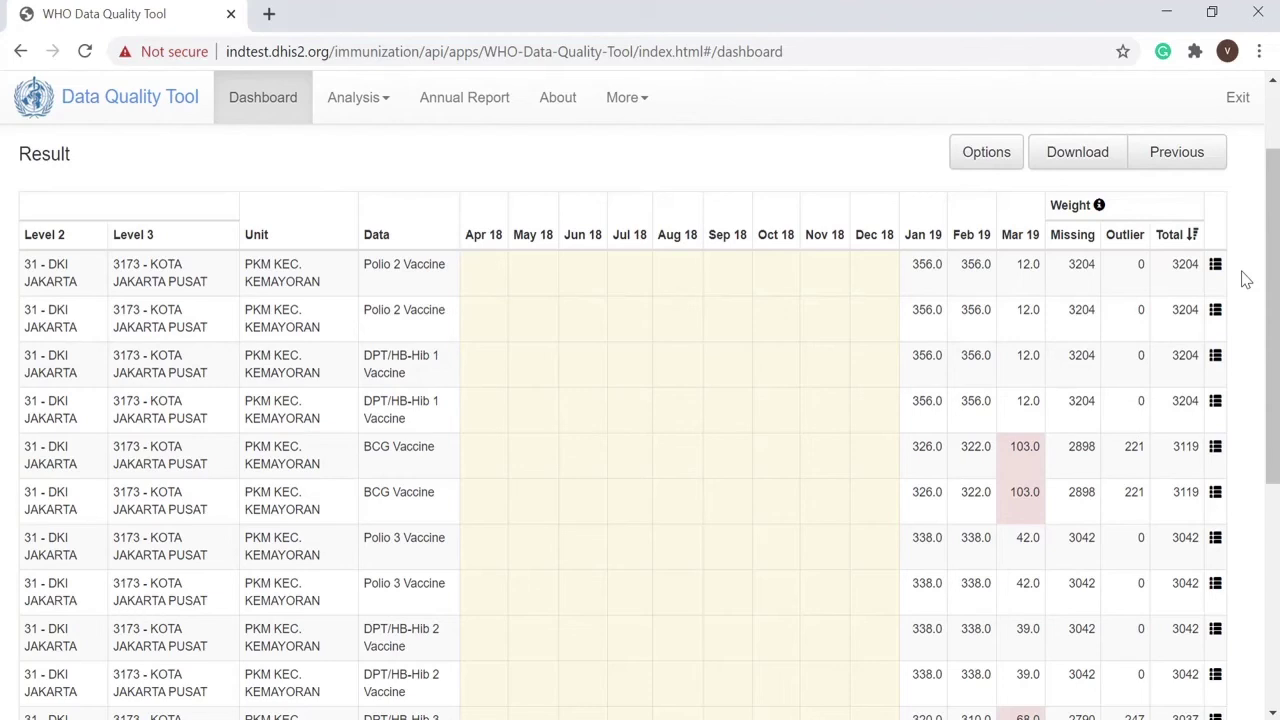
scroll(1245, 280, down, 3)
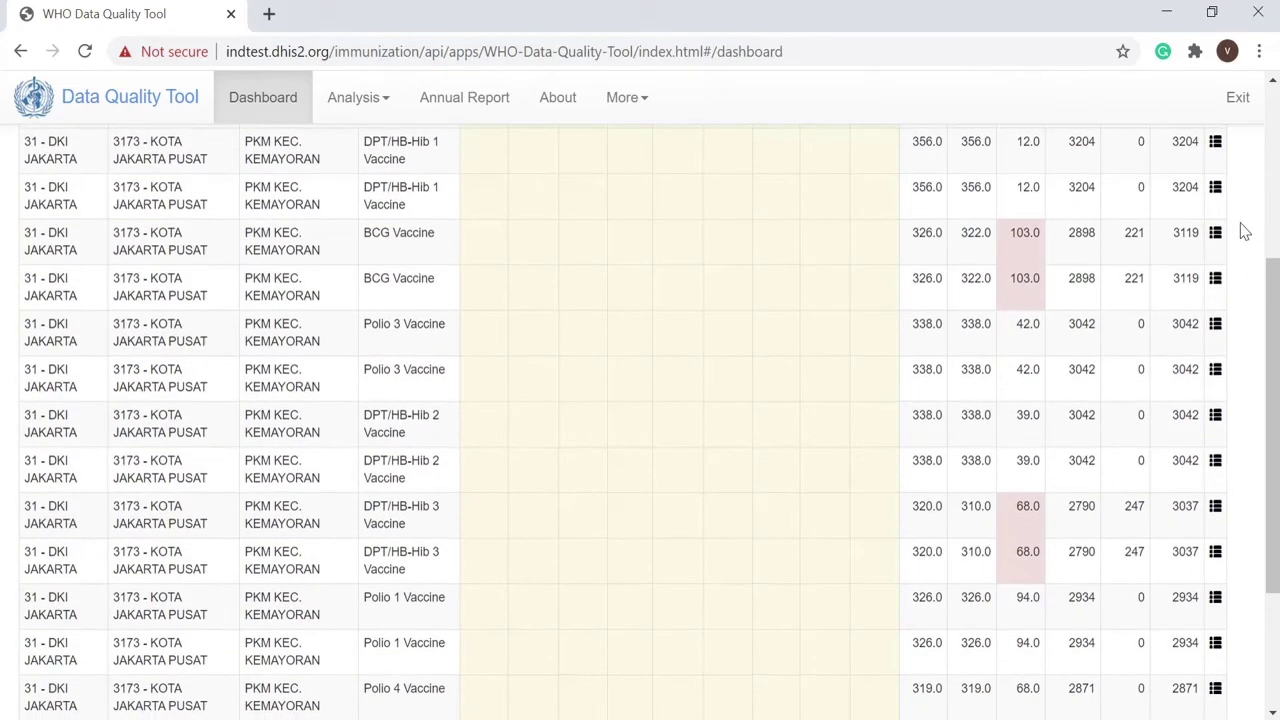
scroll(1245, 232, up, 2)
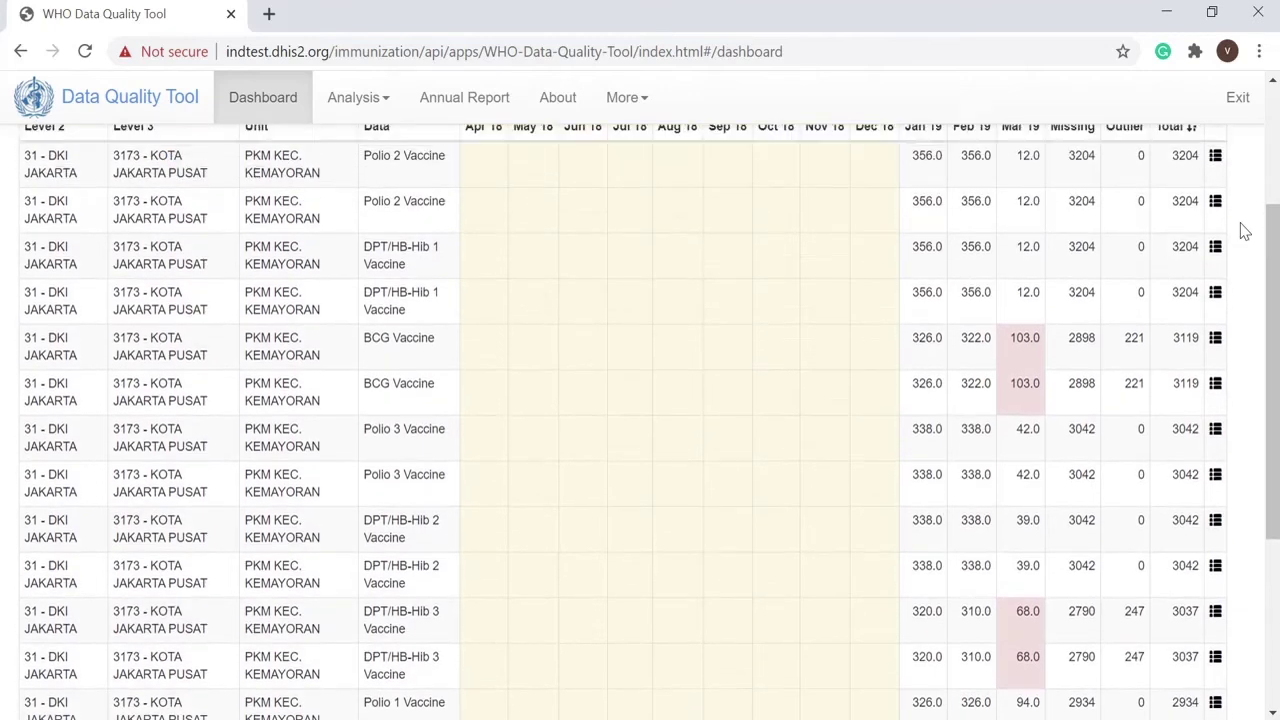
scroll(1245, 232, up, 2)
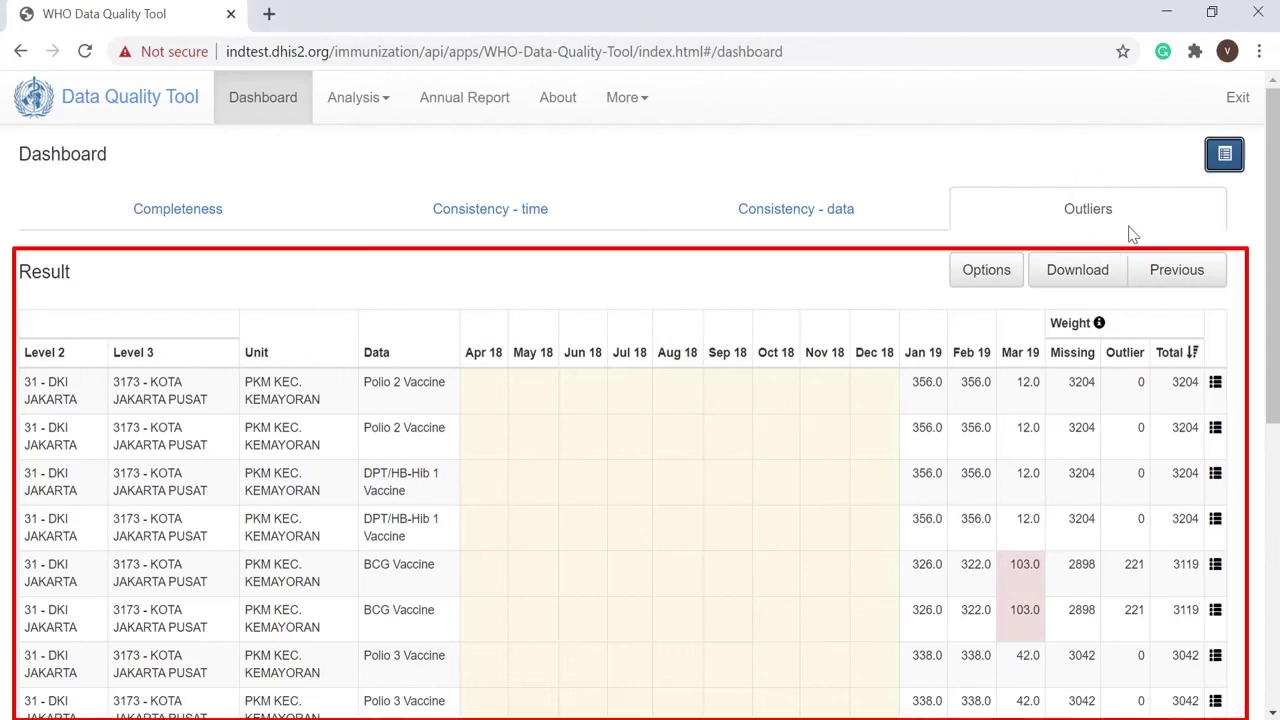
Step: Bring back the selection options and set the outlier period to March 2019 with 3173 - KOTA JAKARTA PUSAT as boundary
click(1213, 168)
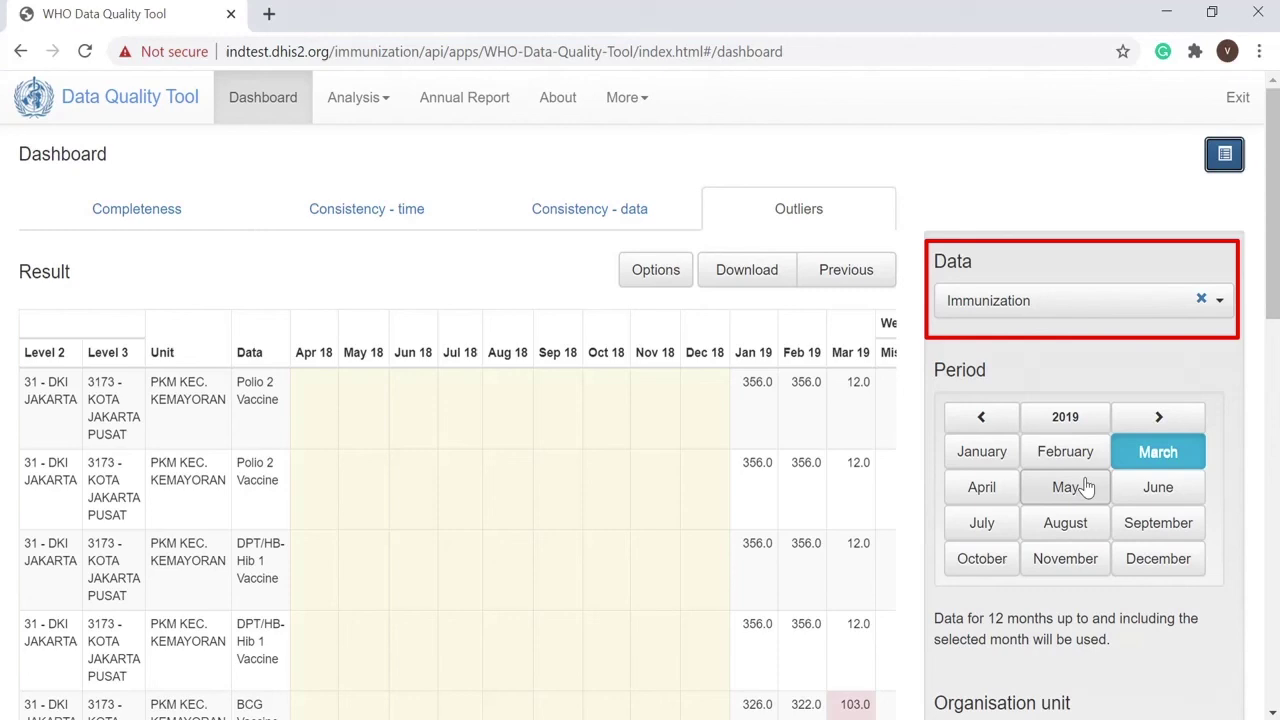
click(1145, 464)
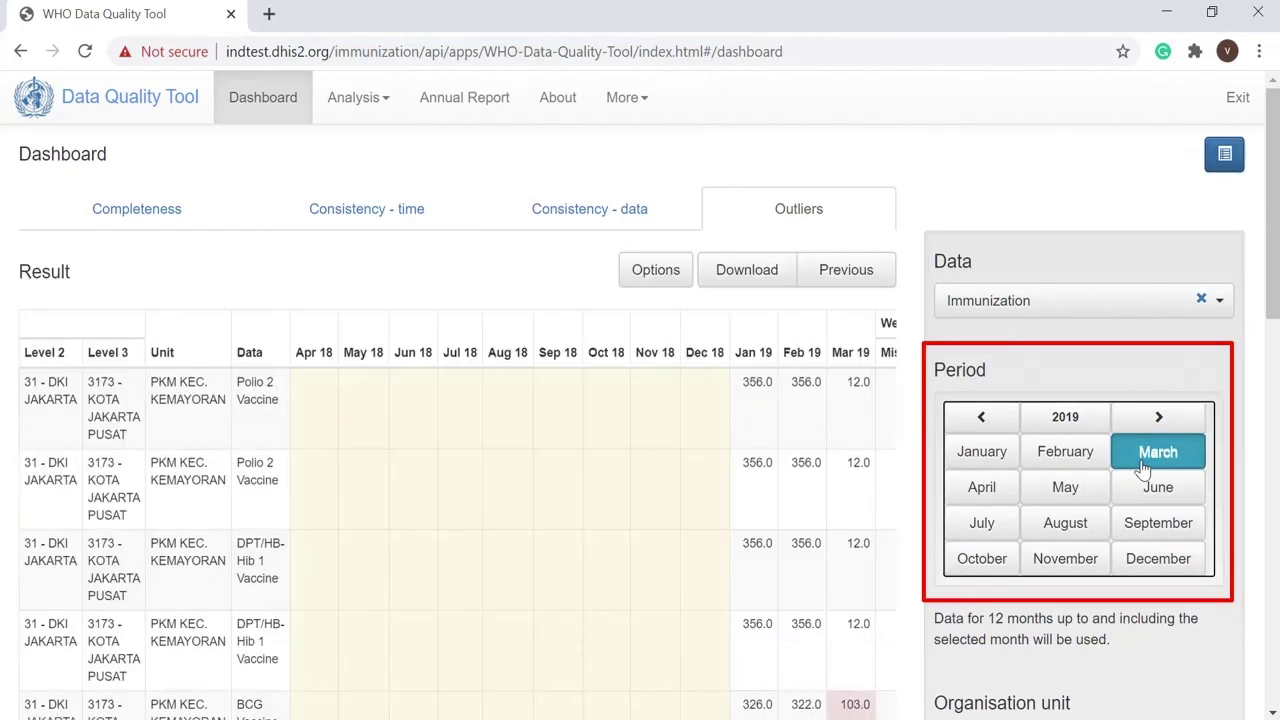
drag(1273, 306, 1273, 457)
click(1009, 546)
Step: Set the disaggregation of the outlier results to Level 4
drag(1273, 455, 1273, 572)
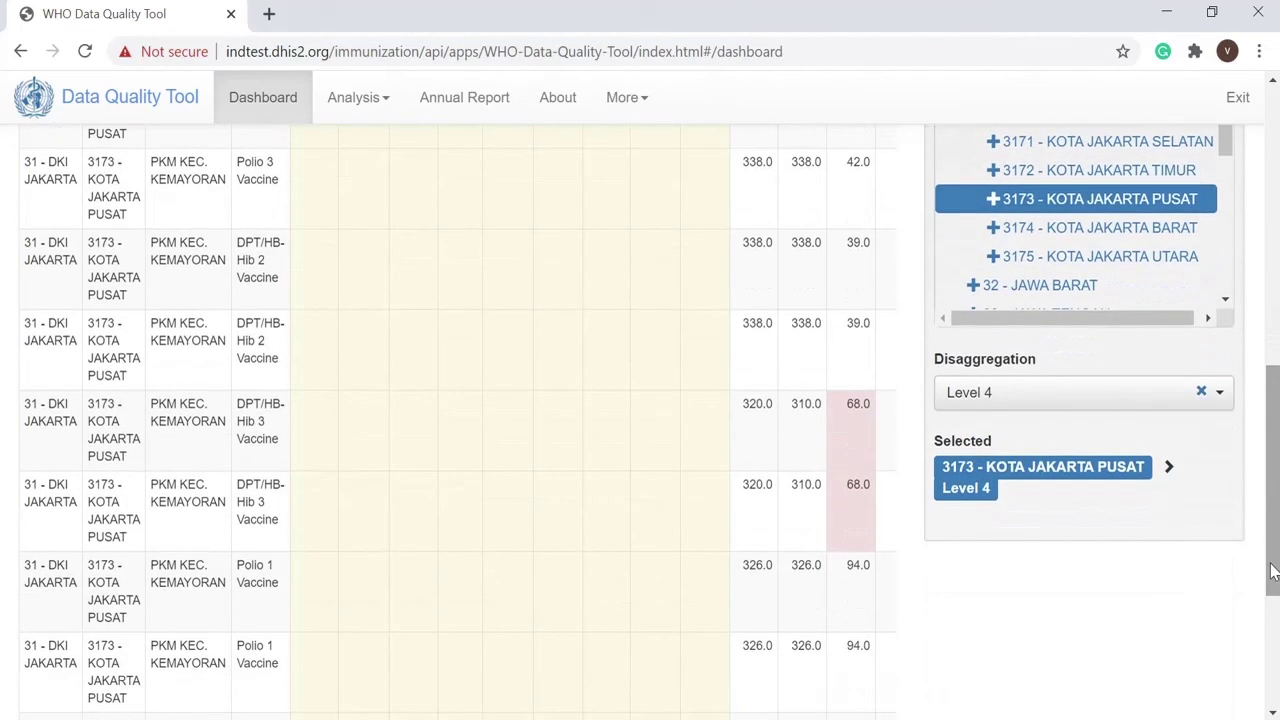
click(1095, 407)
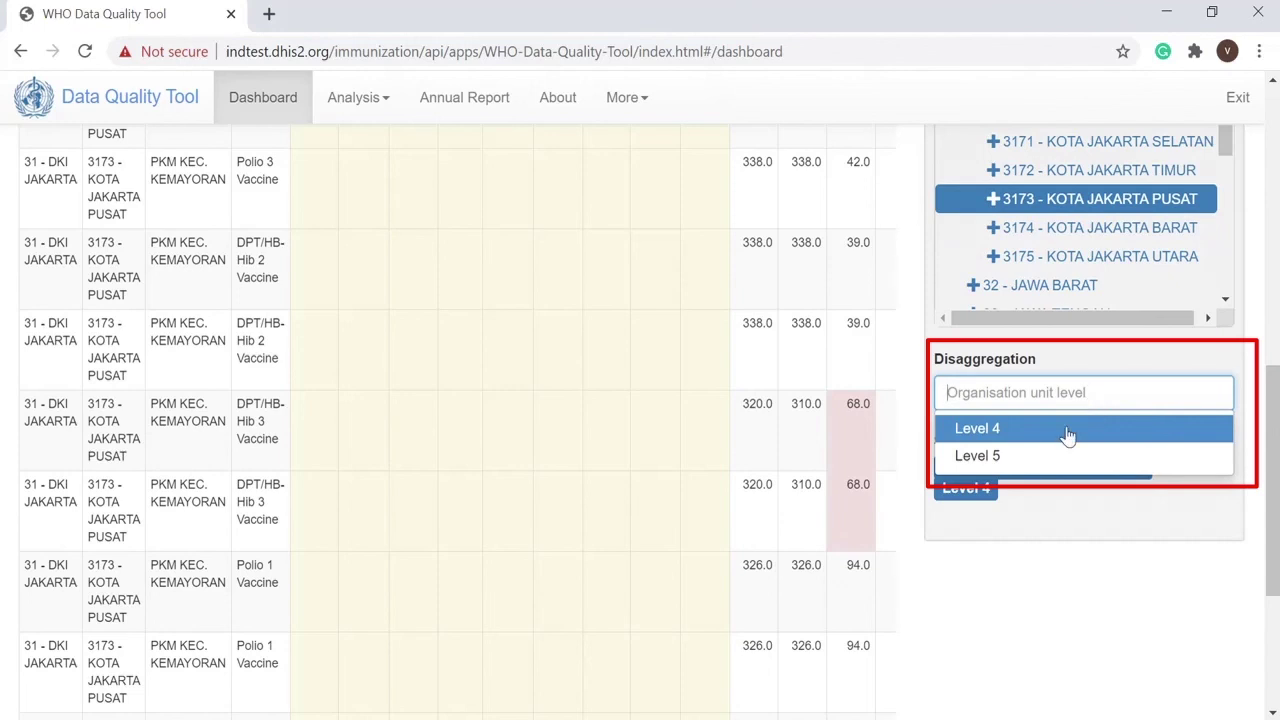
click(1068, 432)
Step: Hide the selection options and examine the missing and outlier values in the Apr 18 to Mar 19 result table
mouse_move(1273, 408)
mouse_down()
mouse_move(1268, 466)
mouse_move(1265, 396)
mouse_up()
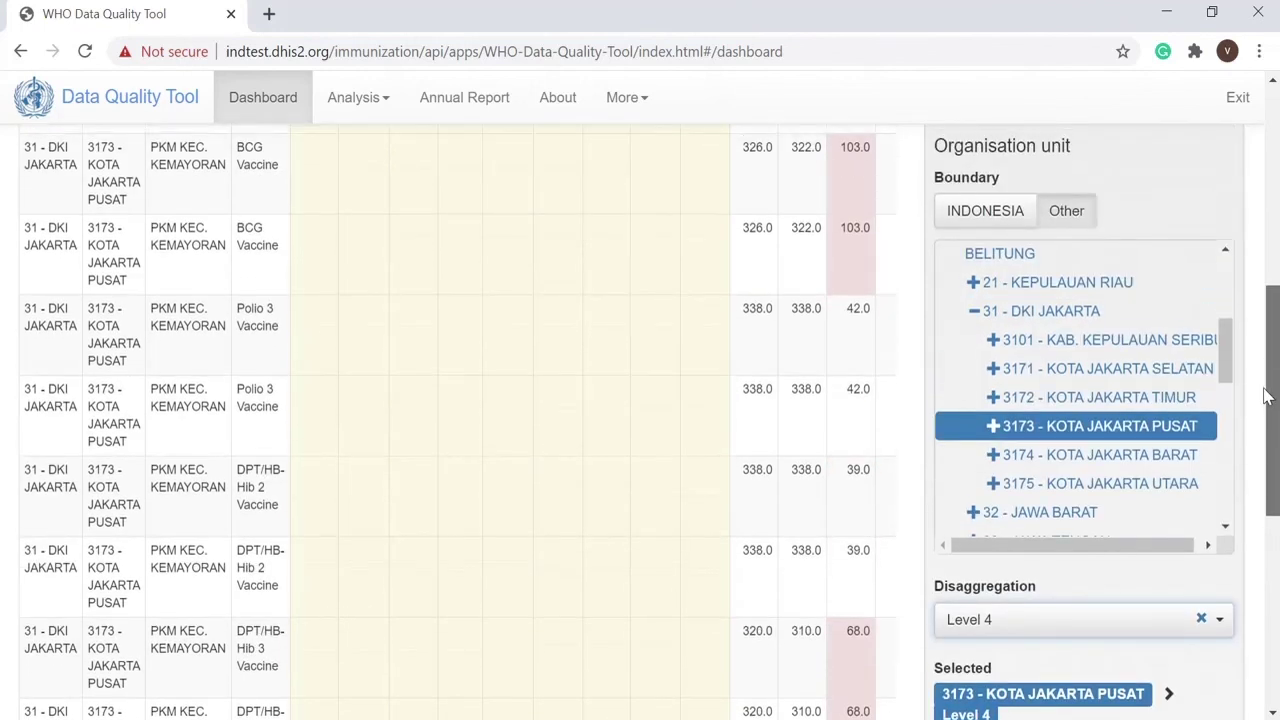
drag(1265, 396, 1260, 221)
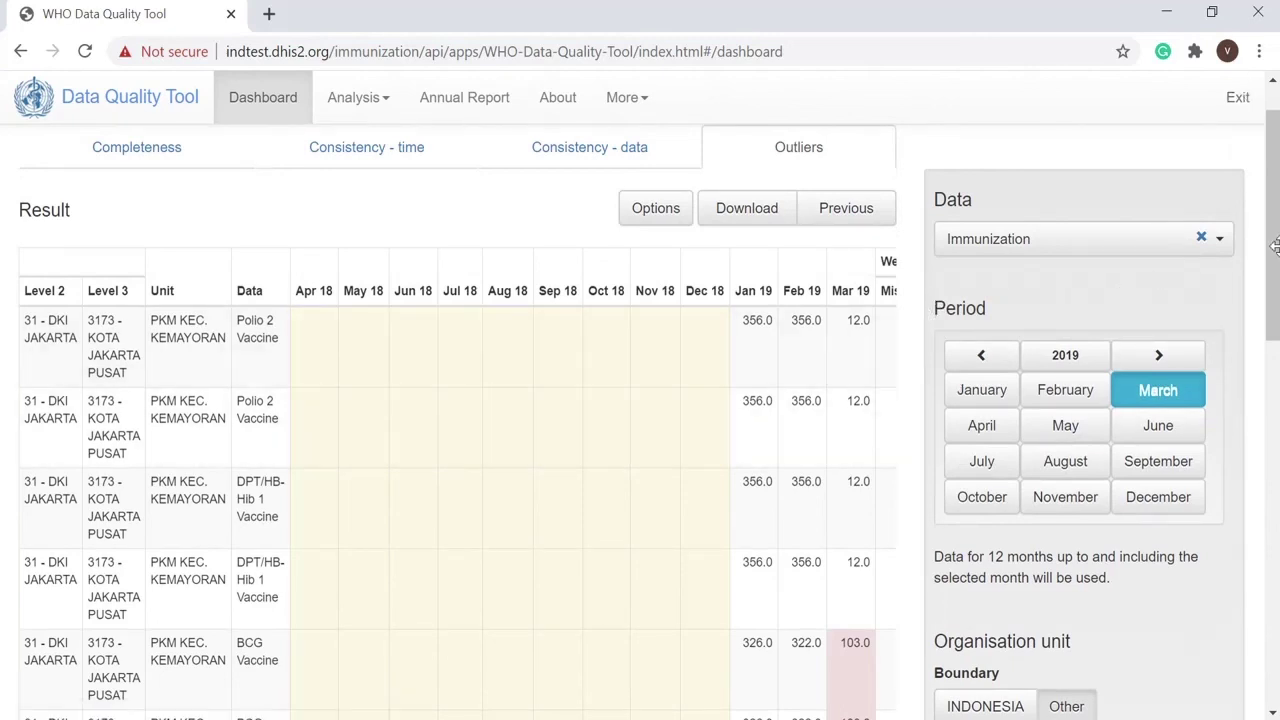
drag(1275, 254, 1274, 232)
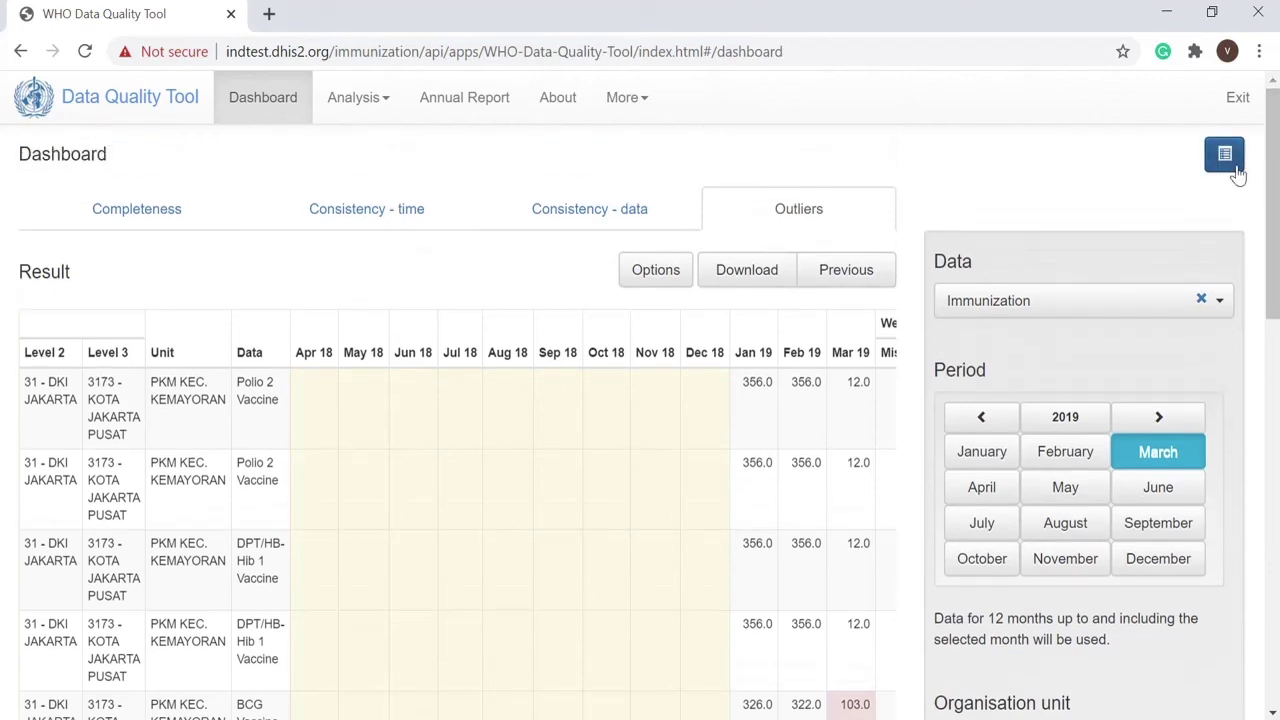
click(1236, 168)
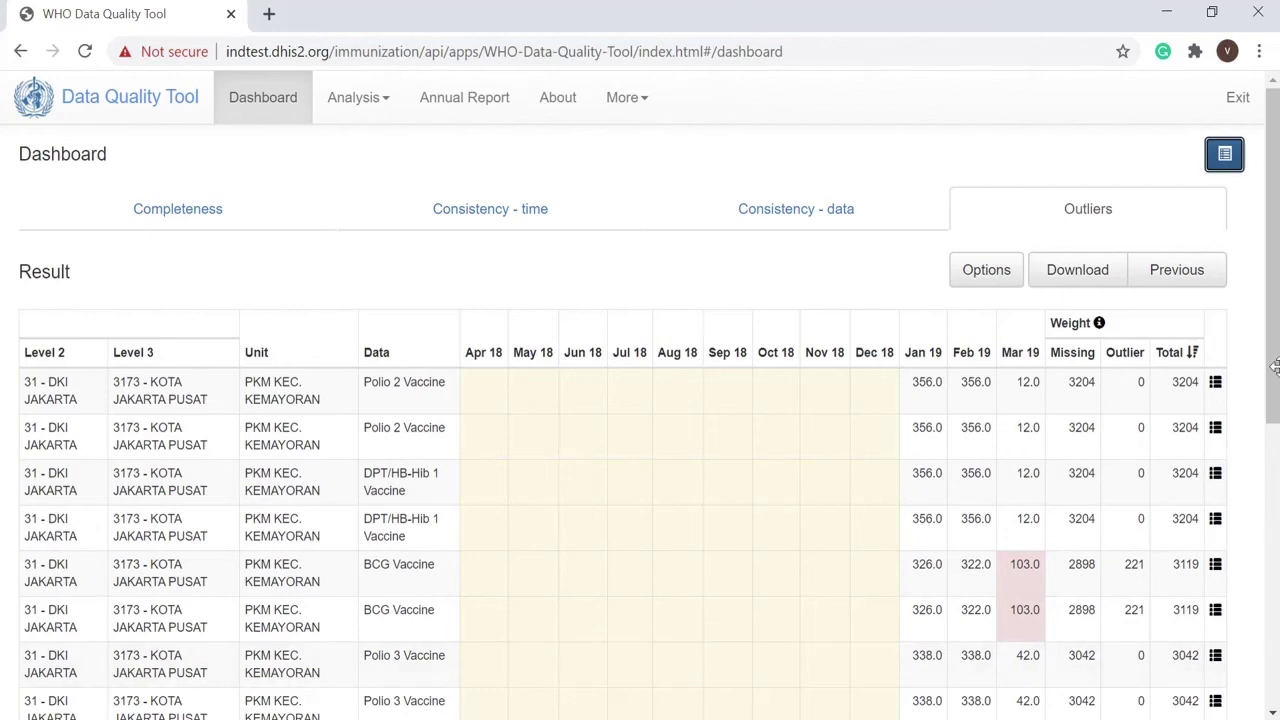
drag(1272, 366, 1272, 554)
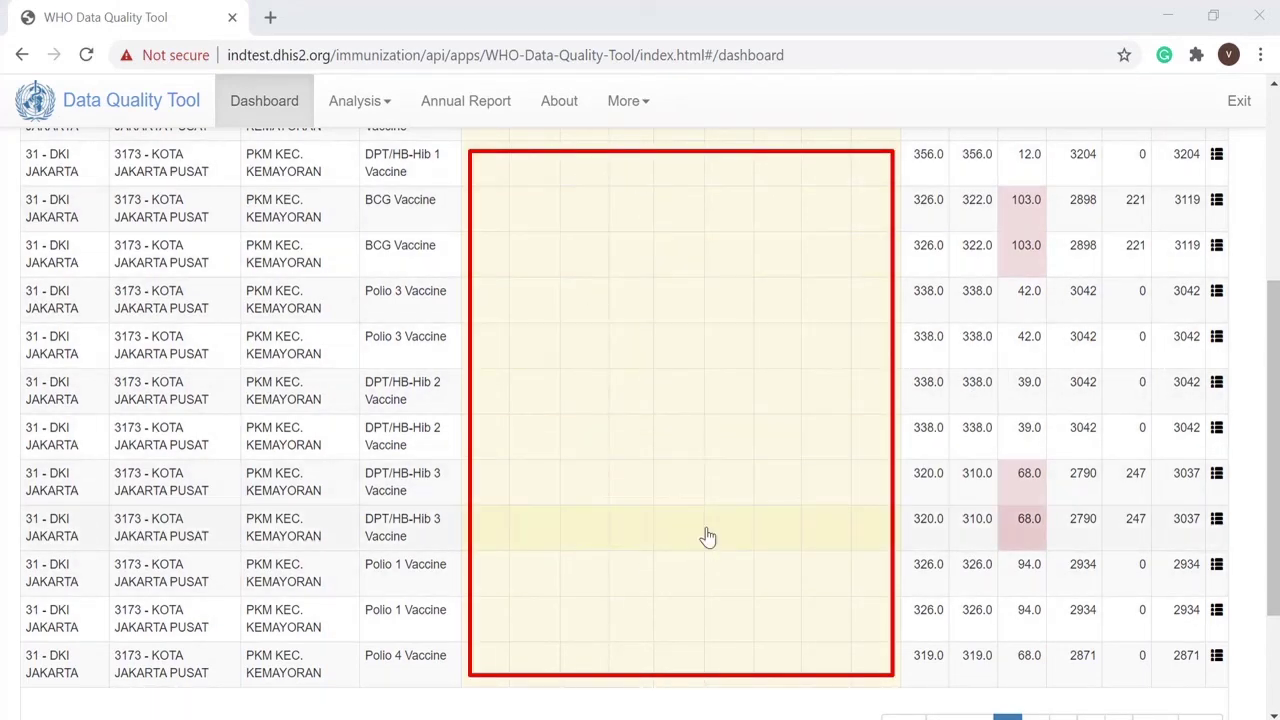
drag(1273, 588, 1256, 323)
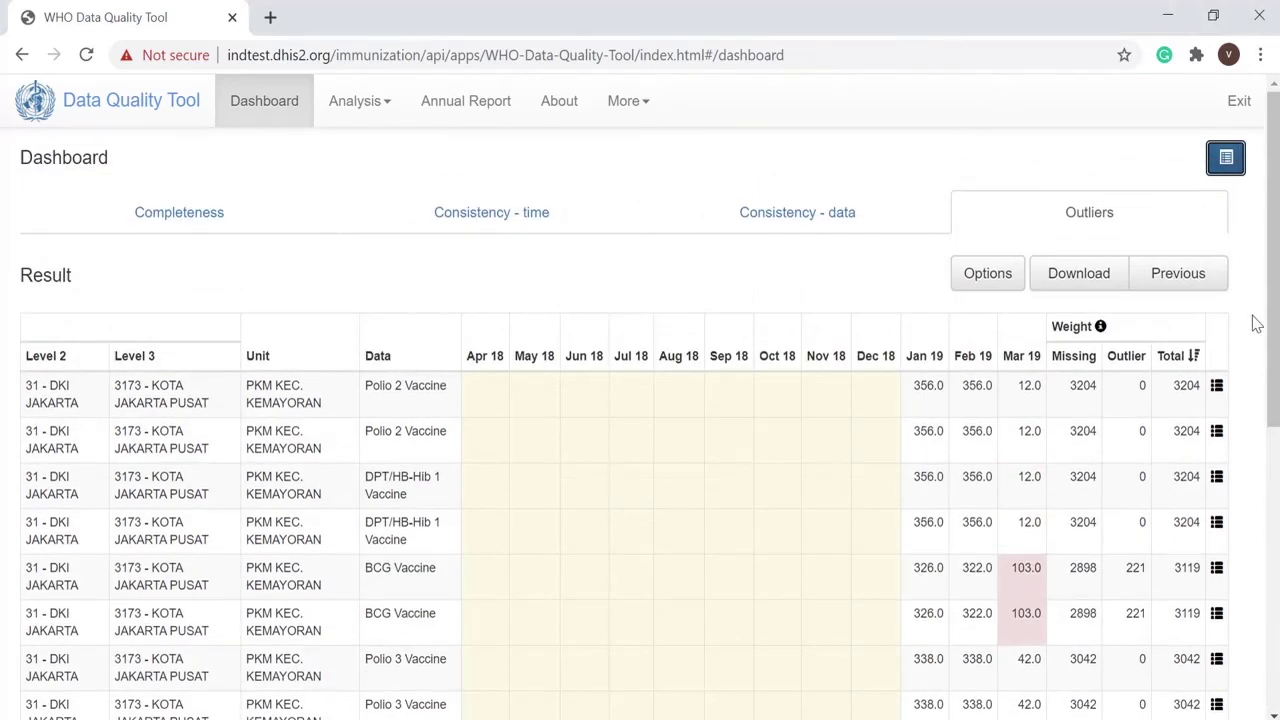